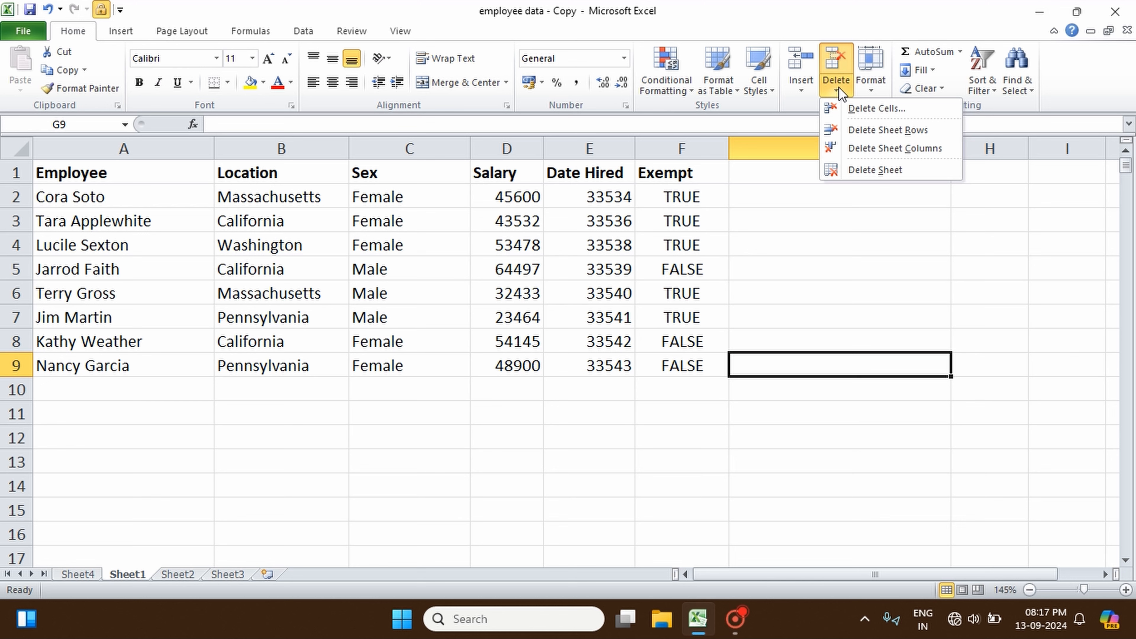
# Step: Insert a blank cell at B4 with existing cells shifted right, and undo the insertion
pyautogui.click(429, 222)
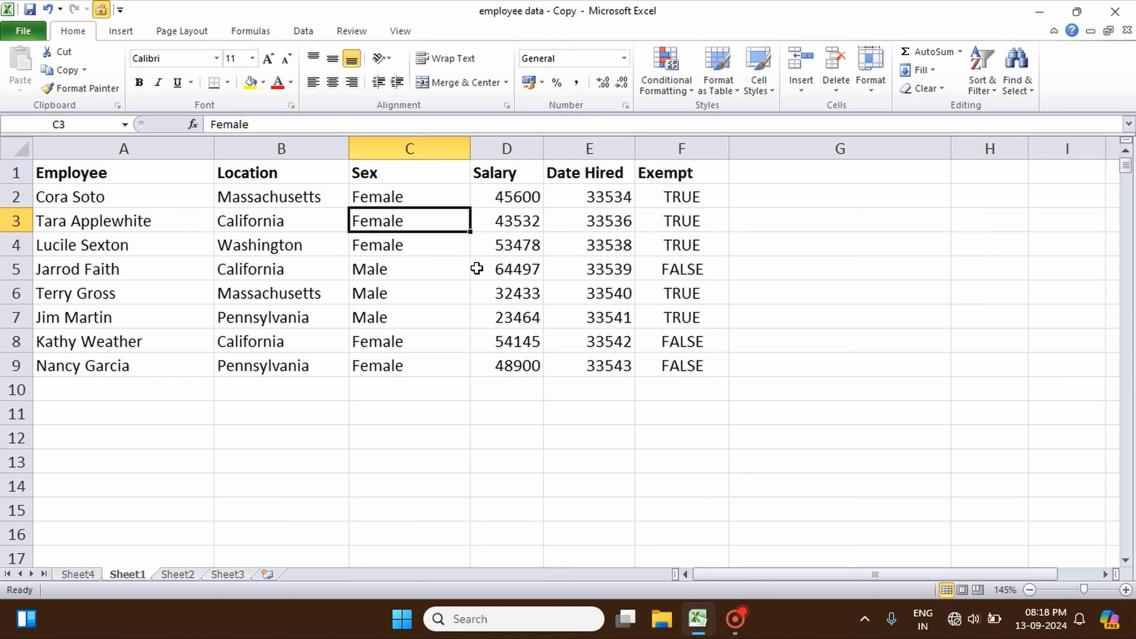
pyautogui.click(394, 193)
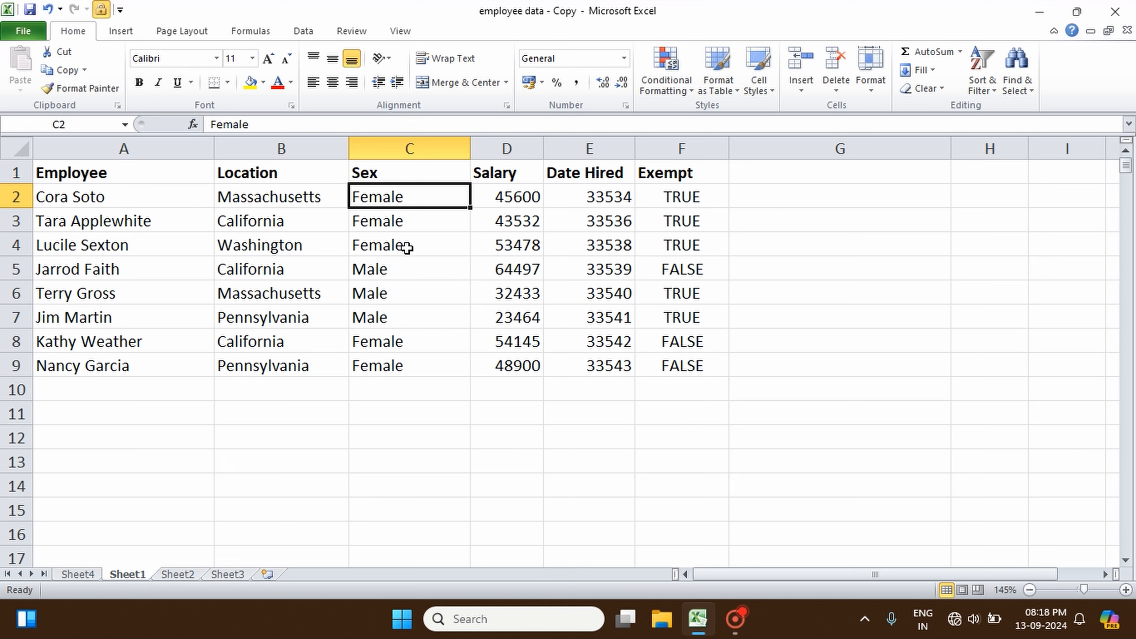
pyautogui.click(288, 252)
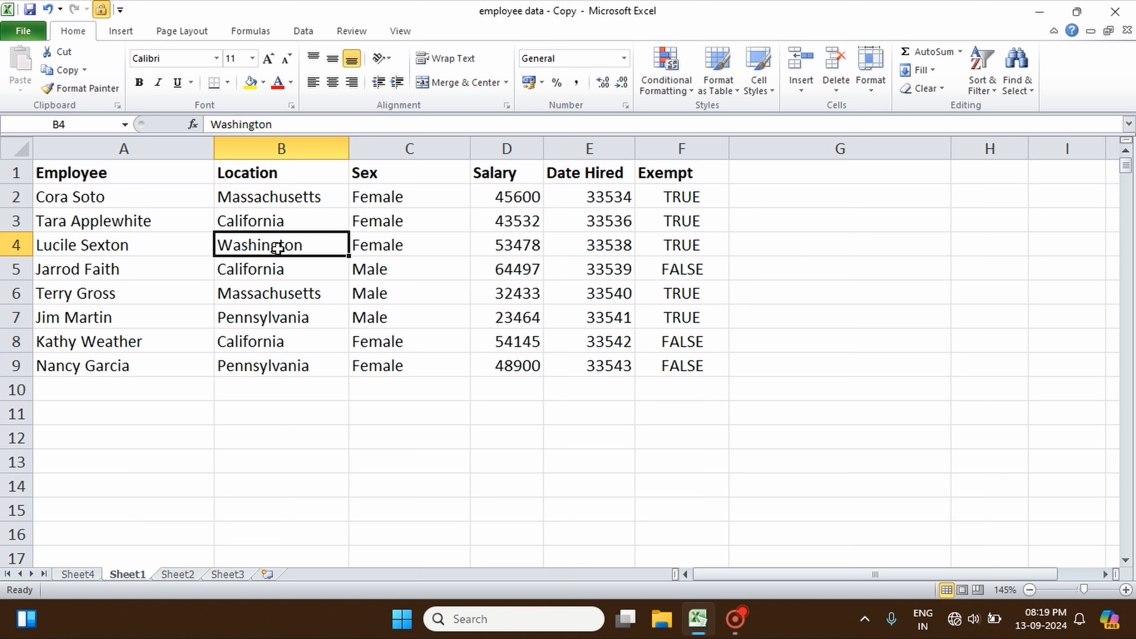
pyautogui.click(802, 85)
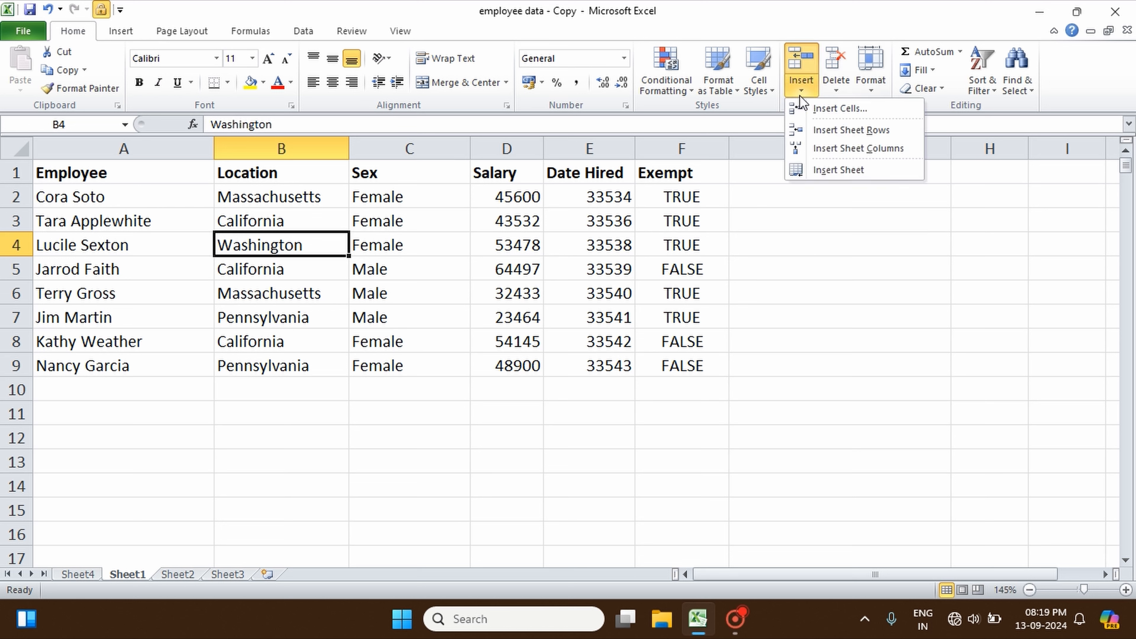
pyautogui.click(829, 111)
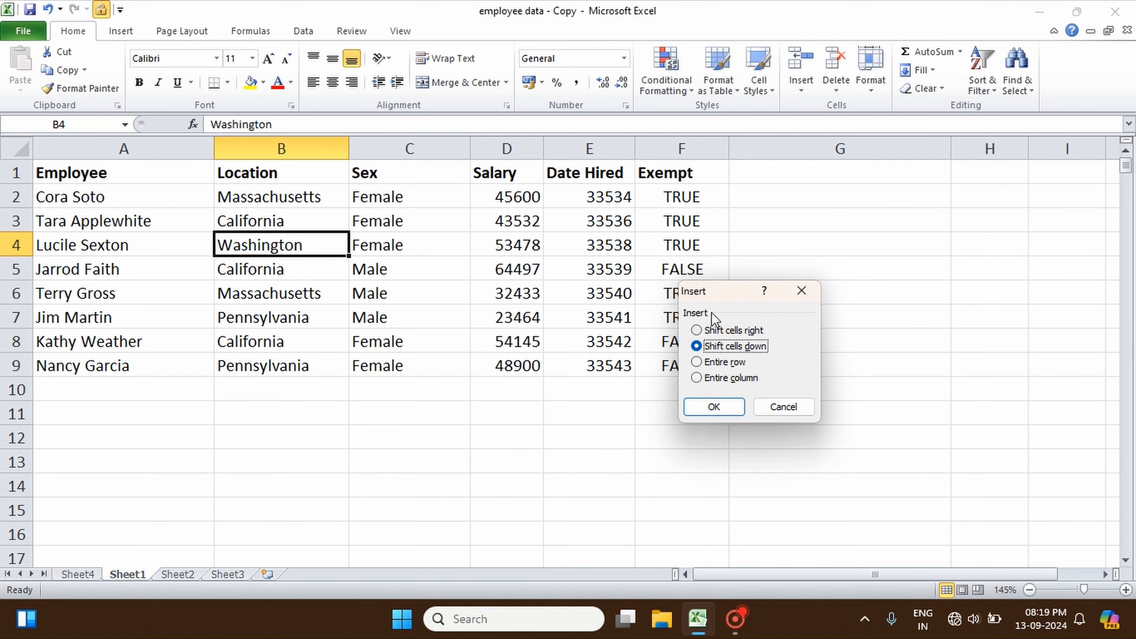
pyautogui.click(697, 331)
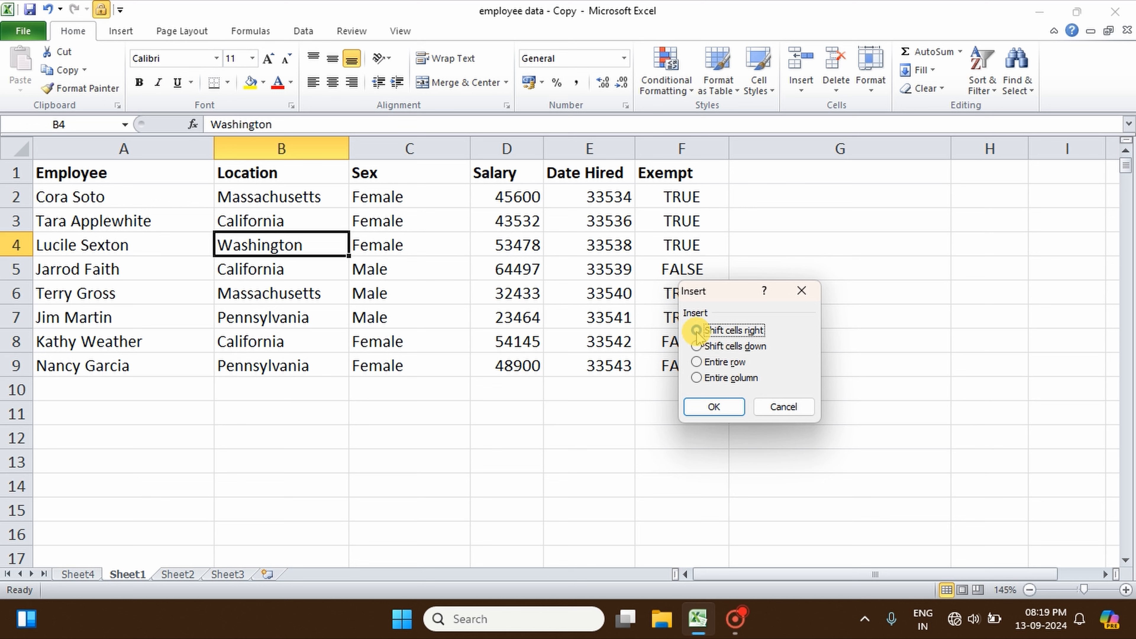
pyautogui.click(722, 405)
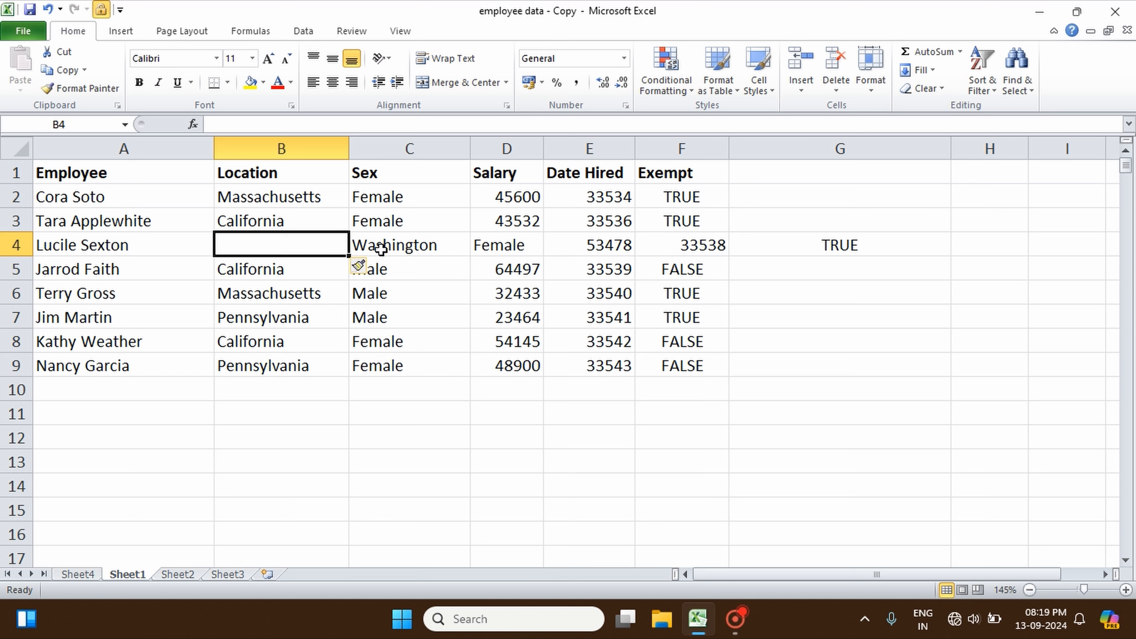
pyautogui.hotkey('ctrl', 'z')
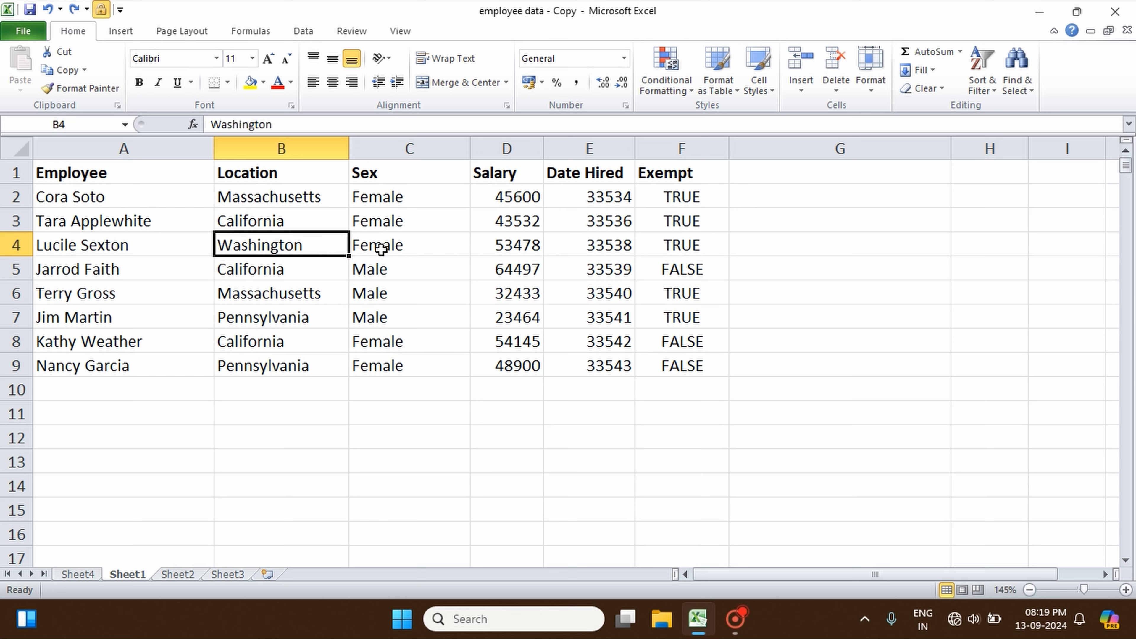
# Step: Insert a blank cell at B4, shifting the existing cells down
pyautogui.click(801, 90)
pyautogui.click(810, 109)
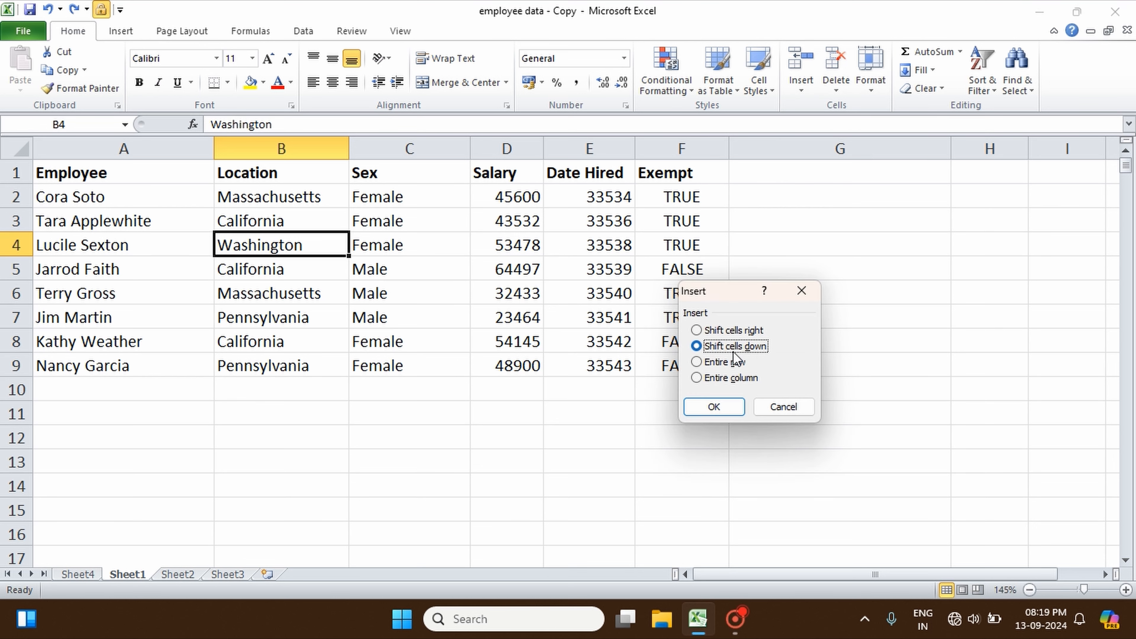
pyautogui.click(715, 404)
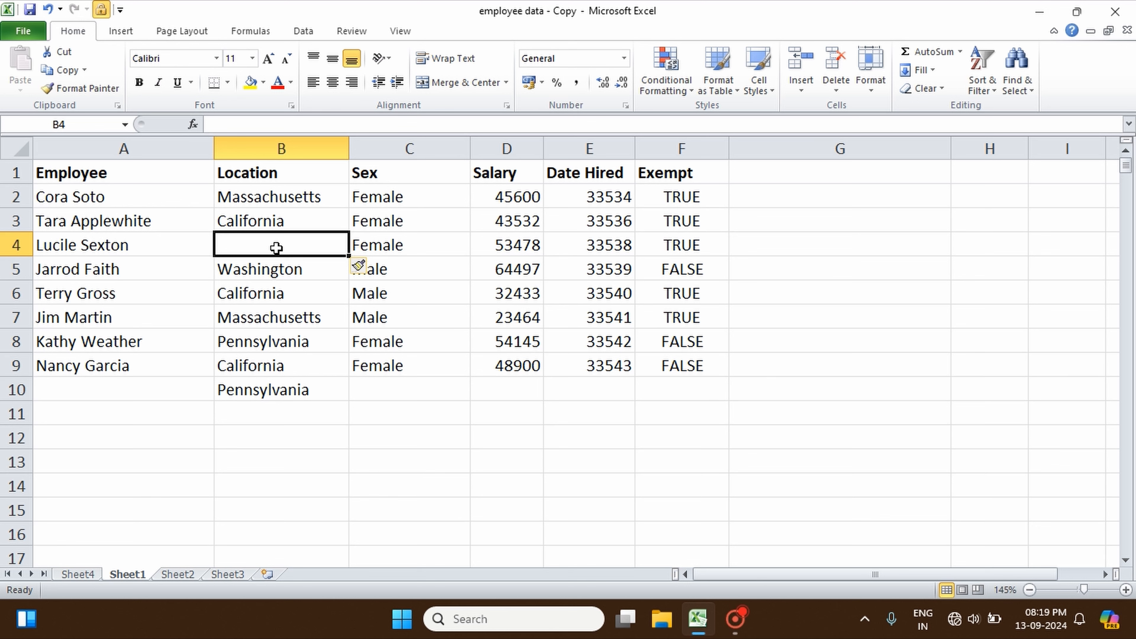
# Step: Insert an entire row at cell B4 using the Insert Cells options
pyautogui.click(800, 91)
pyautogui.click(831, 107)
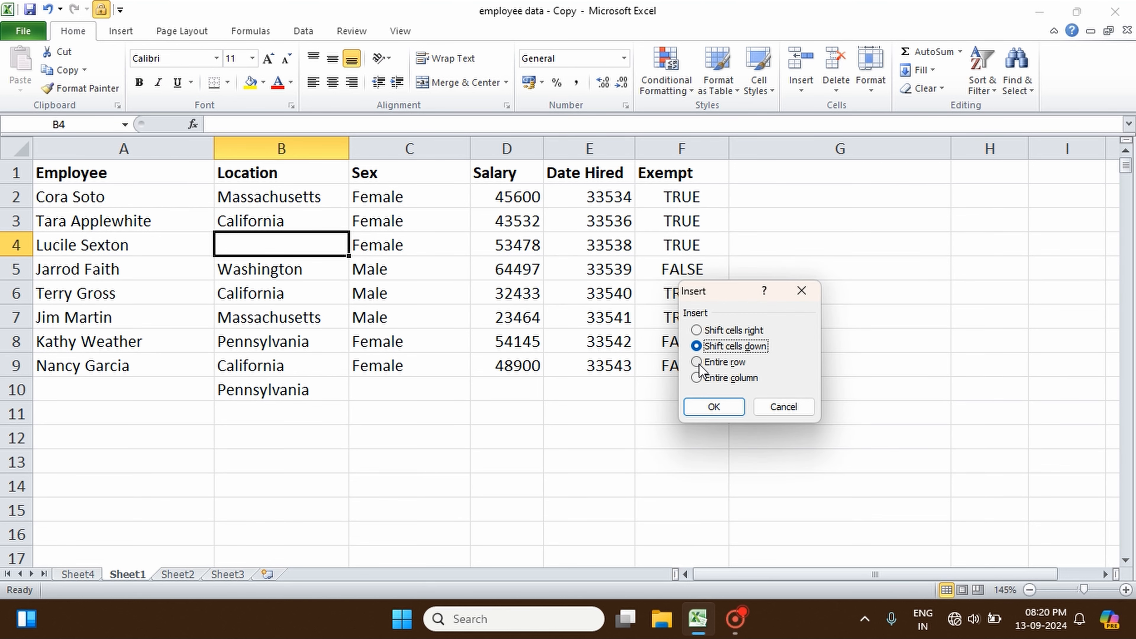
pyautogui.click(697, 361)
pyautogui.click(711, 407)
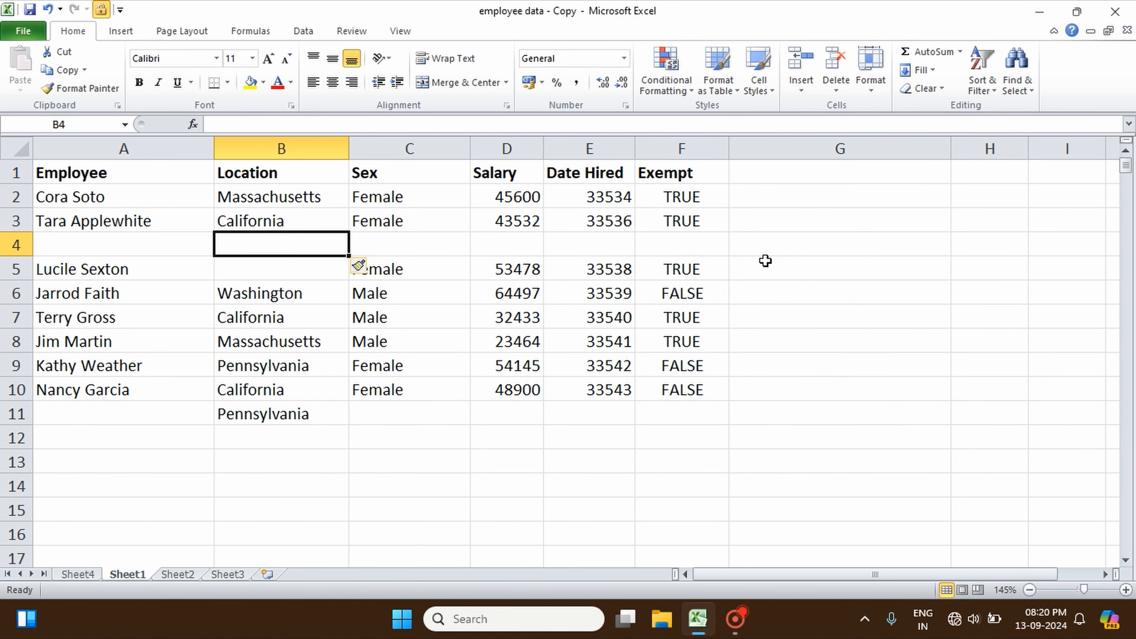
# Step: Insert an entire column at cell B4 using the Insert Cells options
pyautogui.click(801, 87)
pyautogui.click(832, 108)
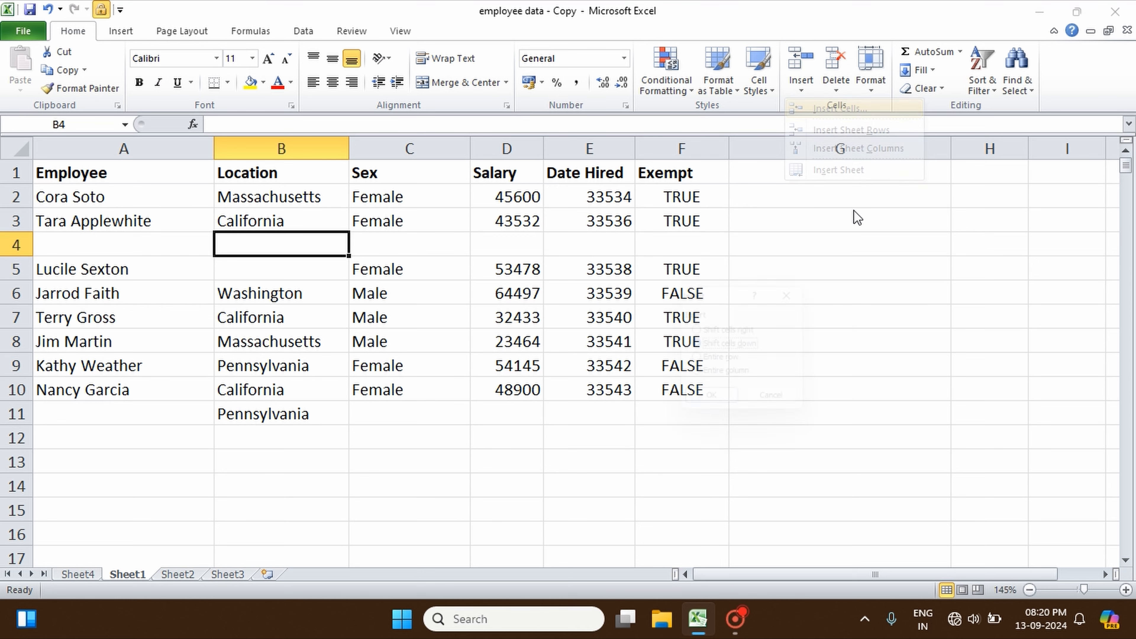
pyautogui.click(697, 377)
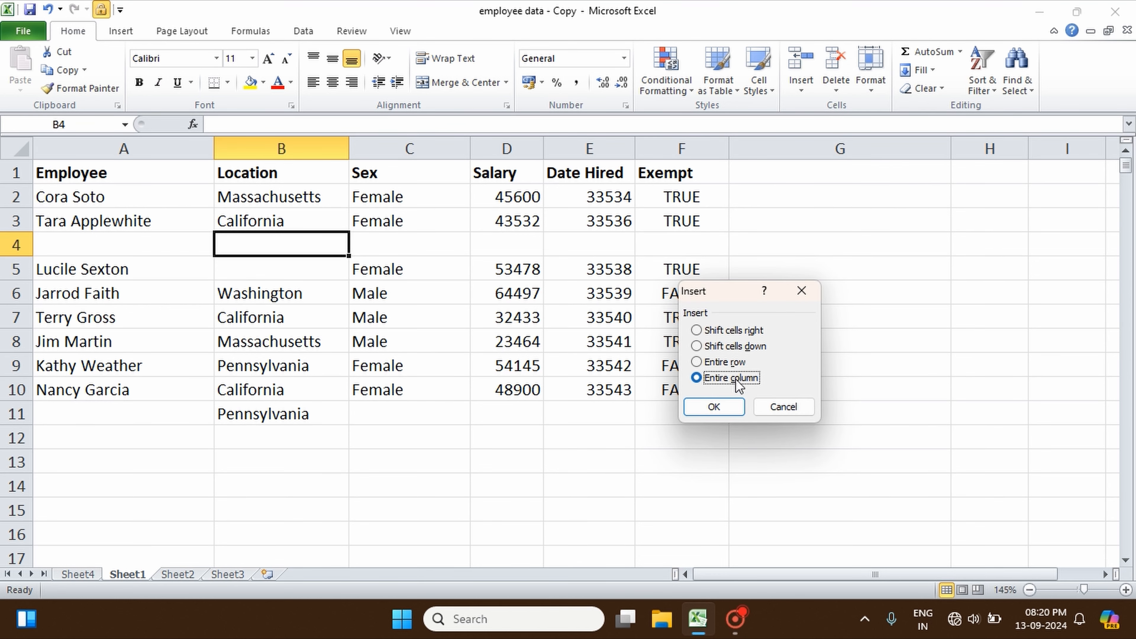
pyautogui.click(715, 406)
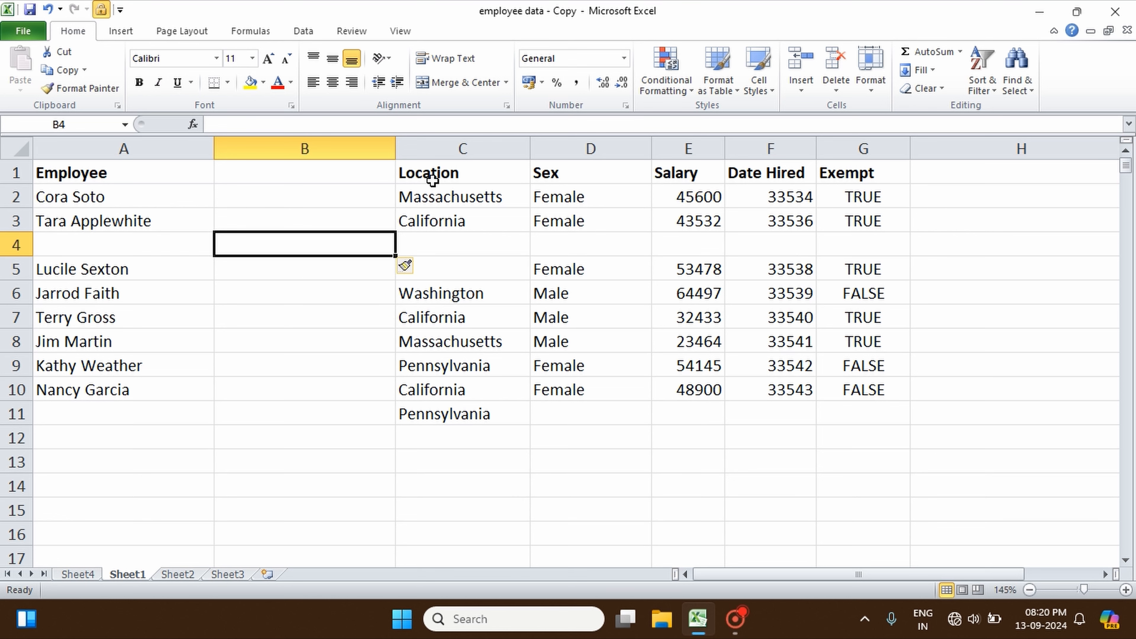
# Step: Undo the column, row and shift-down cell insertions made at B4
pyautogui.hotkey('ctrl', 'z')
pyautogui.hotkey('ctrl', 'z')
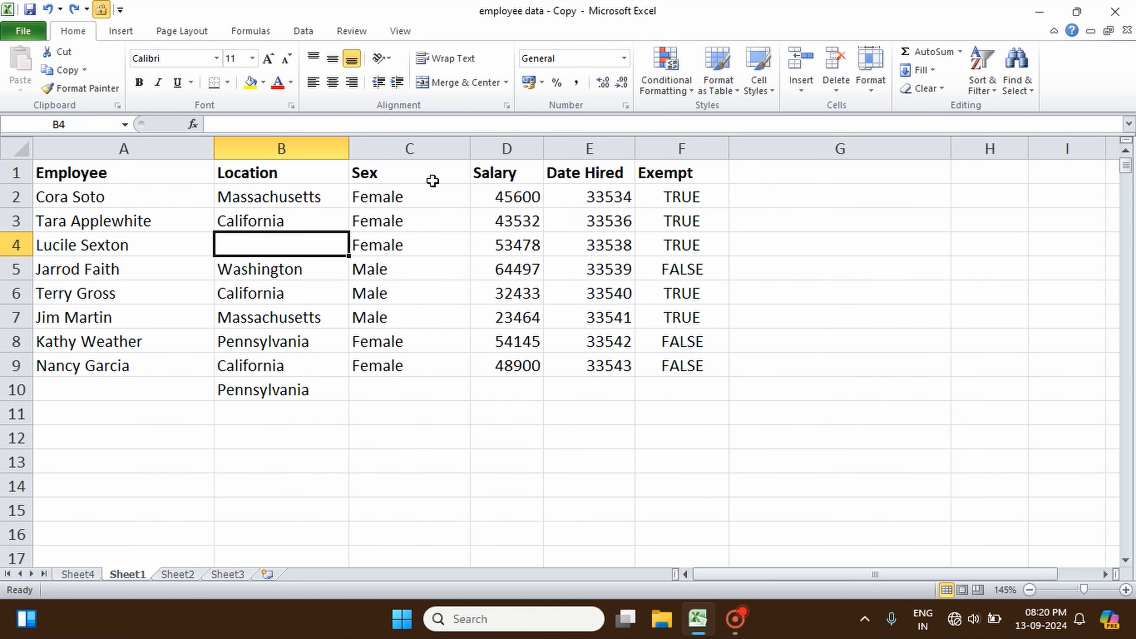
pyautogui.write('z')
pyautogui.press('Escape')
pyautogui.hotkey('ctrl', 'z')
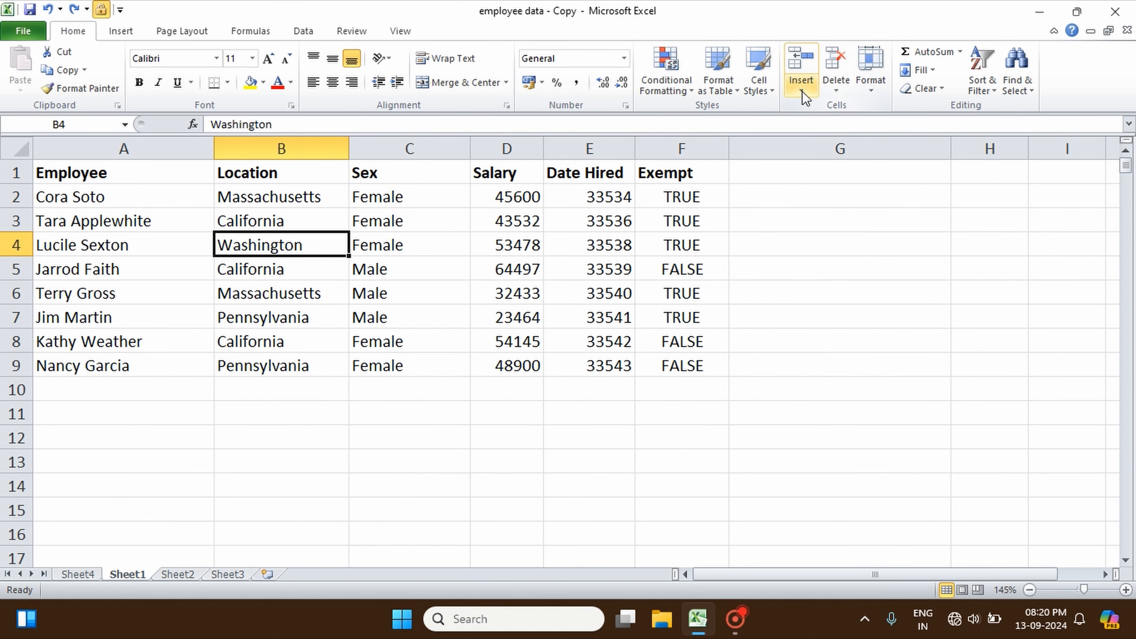
# Step: Insert a sheet row above the Washington record in row 4, and undo it
pyautogui.click(802, 91)
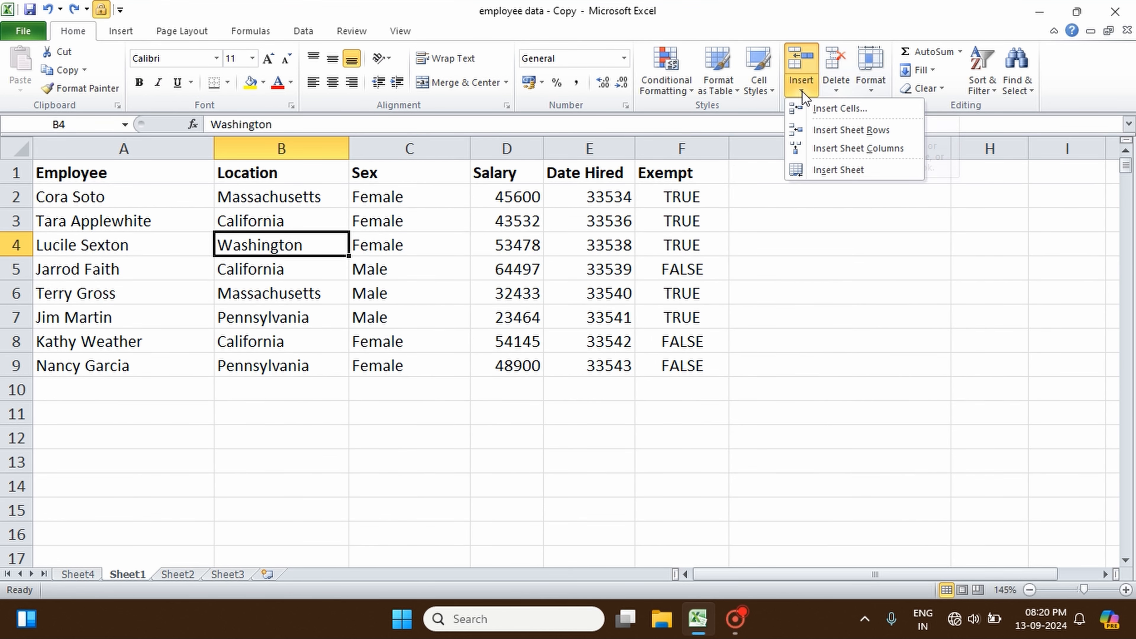
pyautogui.click(849, 130)
pyautogui.click(869, 285)
pyautogui.hotkey('ctrl', 'z')
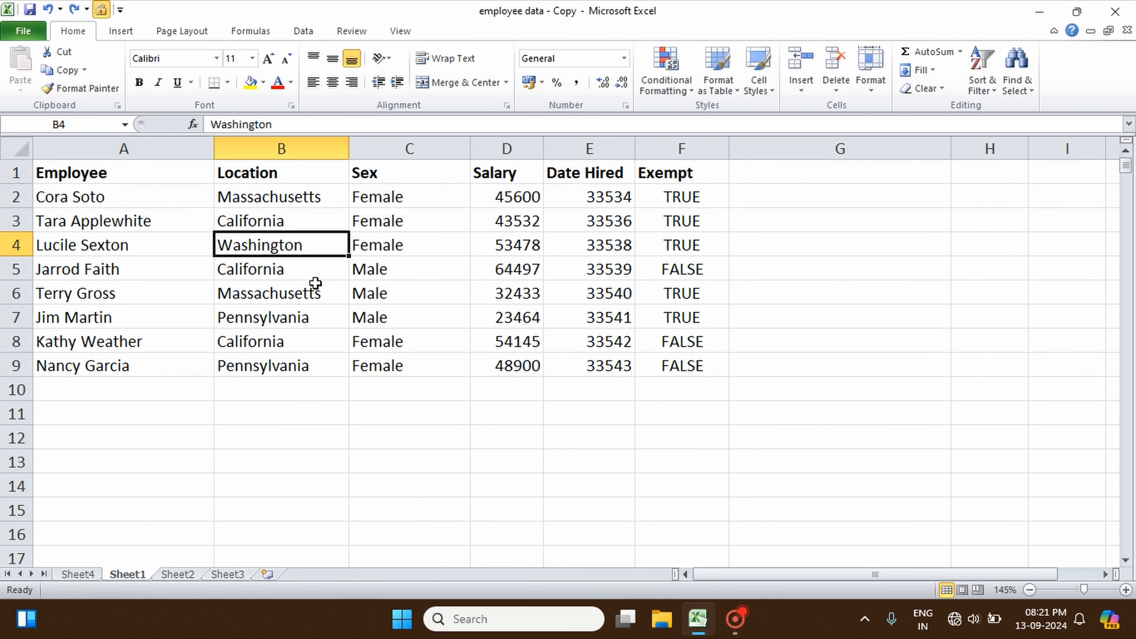
# Step: Insert a blank sheet row at row 4, above the Washington record, and select its Location cell
pyautogui.click(803, 90)
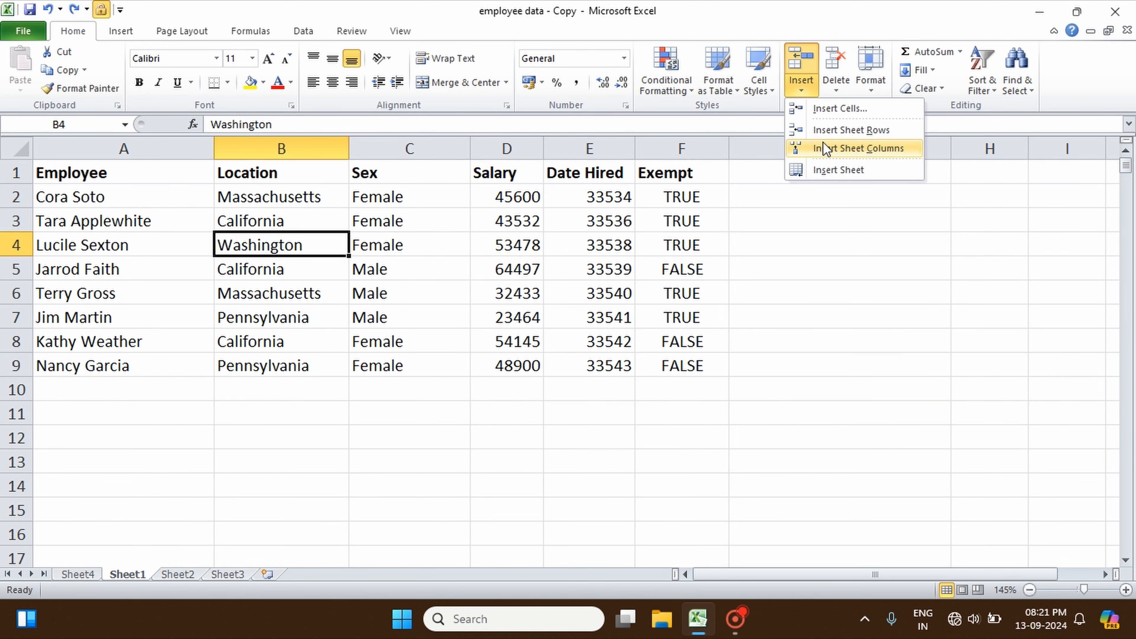
pyautogui.click(853, 134)
pyautogui.click(743, 309)
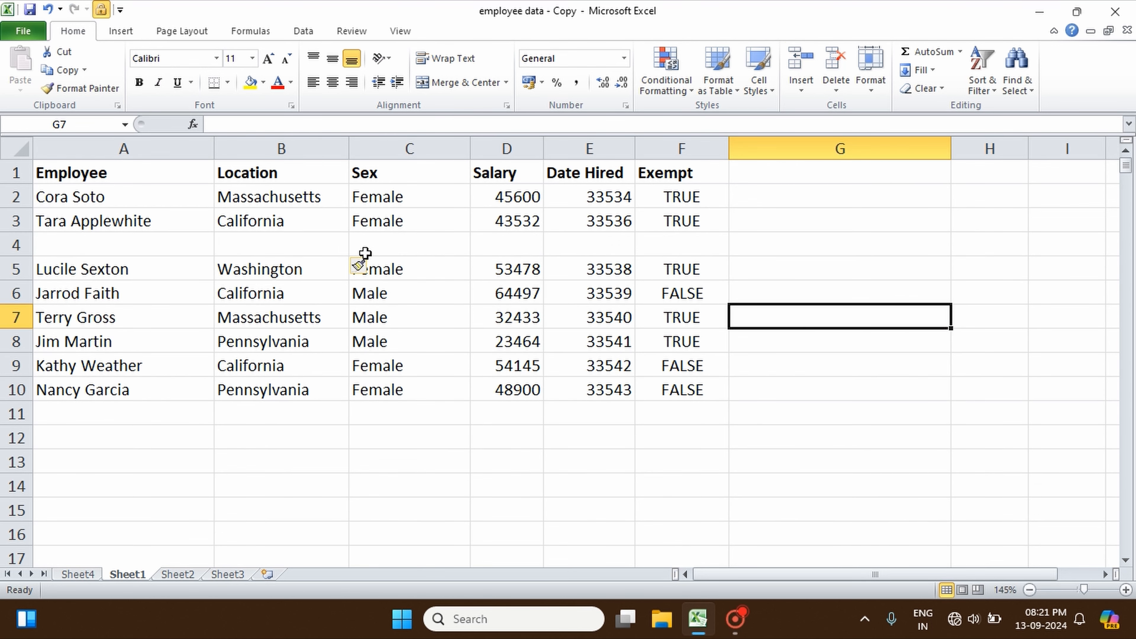
pyautogui.click(301, 251)
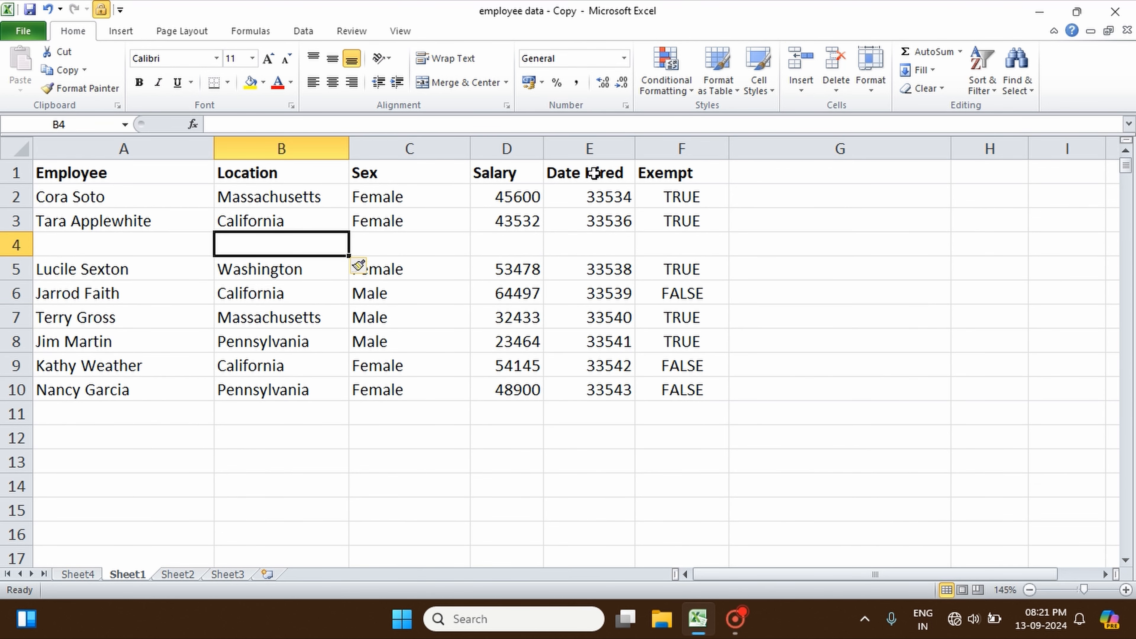
# Step: Insert a blank sheet column between the Sex and Salary columns
pyautogui.click(515, 267)
pyautogui.click(802, 89)
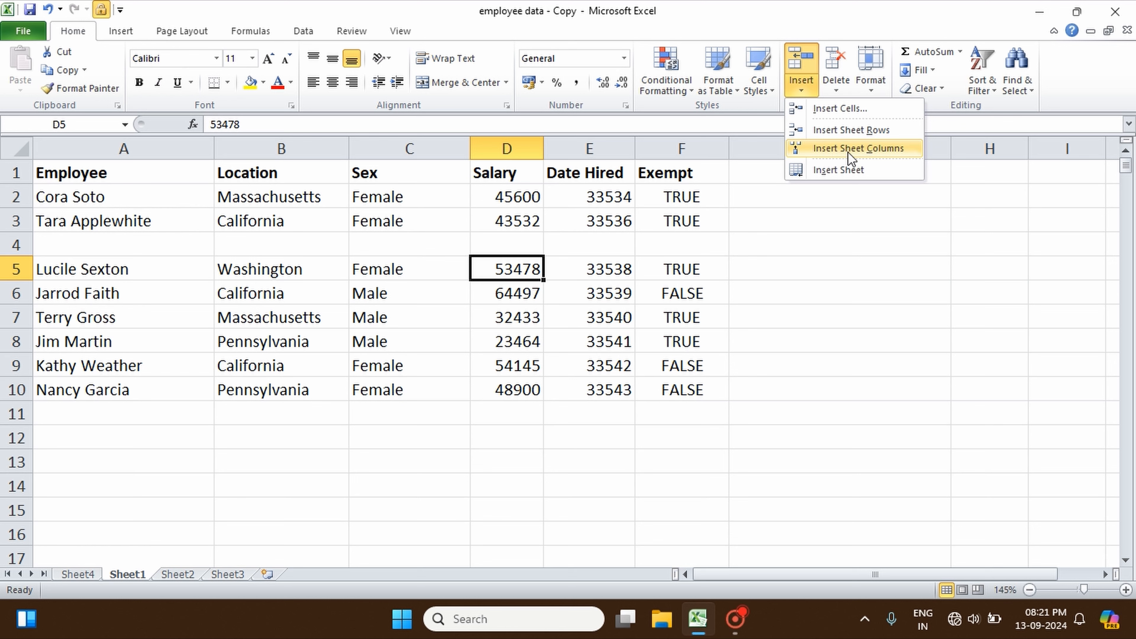
pyautogui.click(848, 152)
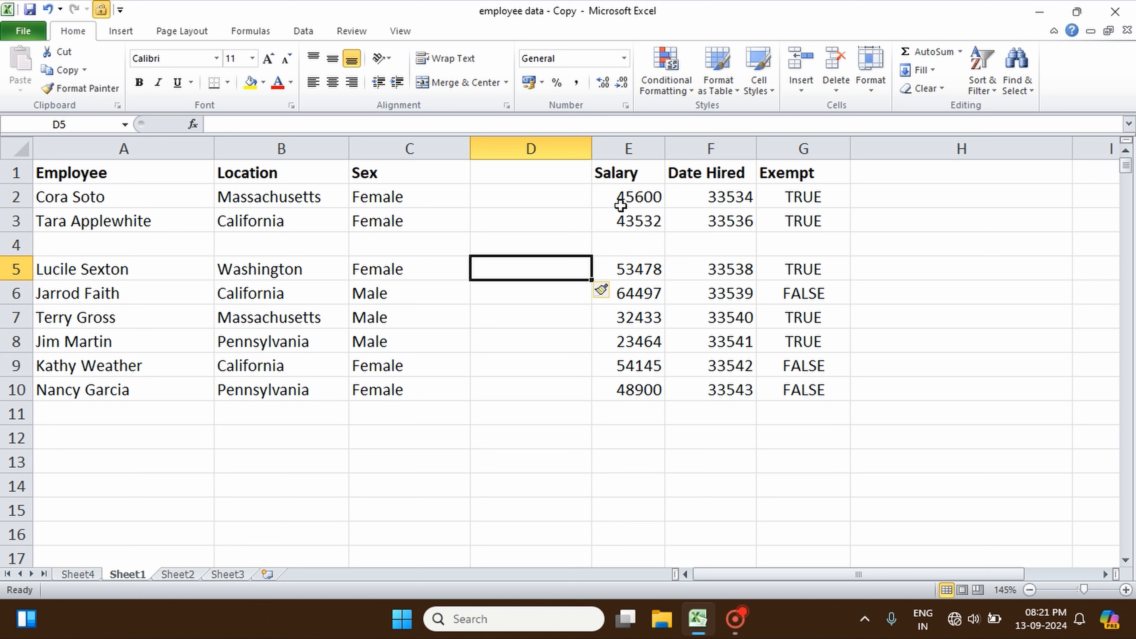
# Step: Select blank row 4 and add two new worksheets to the workbook before Sheet1
pyautogui.click(17, 256)
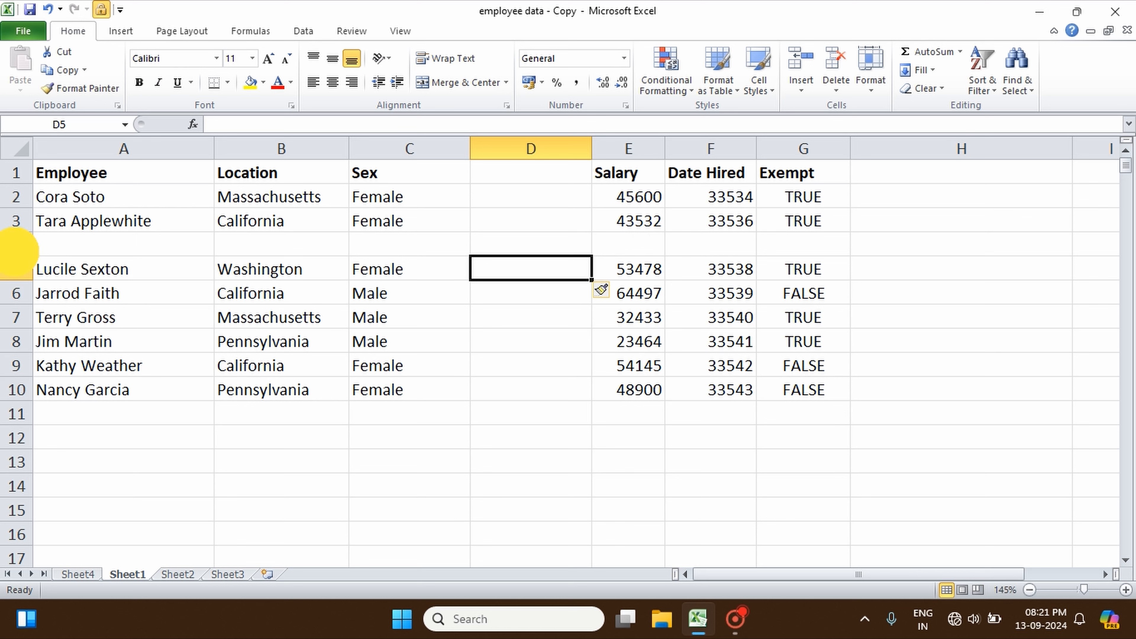
pyautogui.click(3, 244)
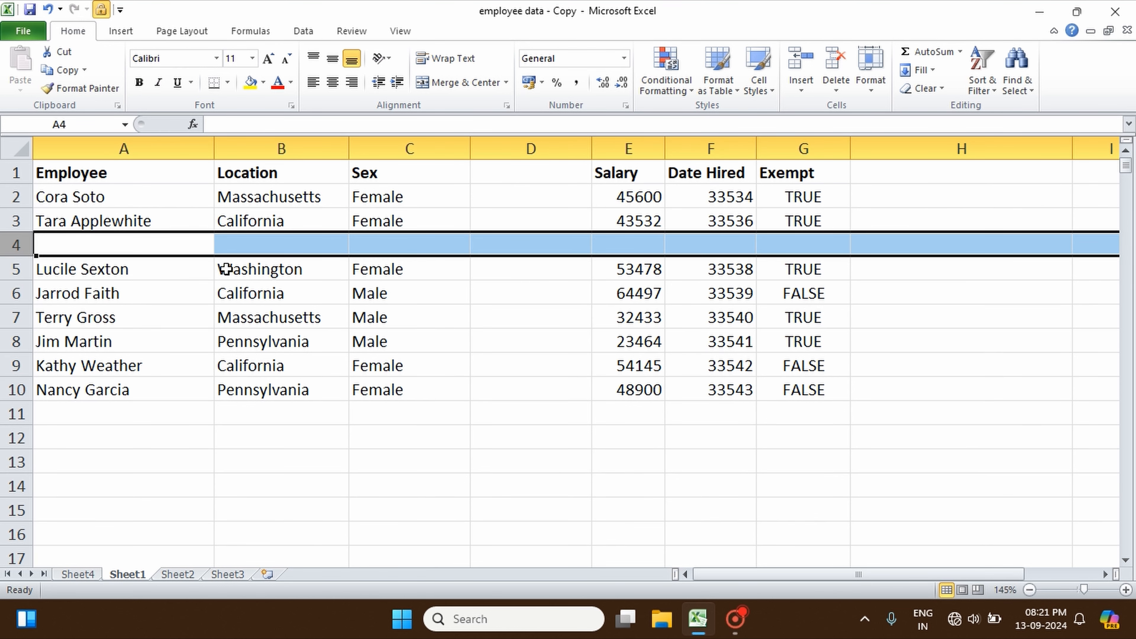
pyautogui.click(800, 79)
pyautogui.click(837, 169)
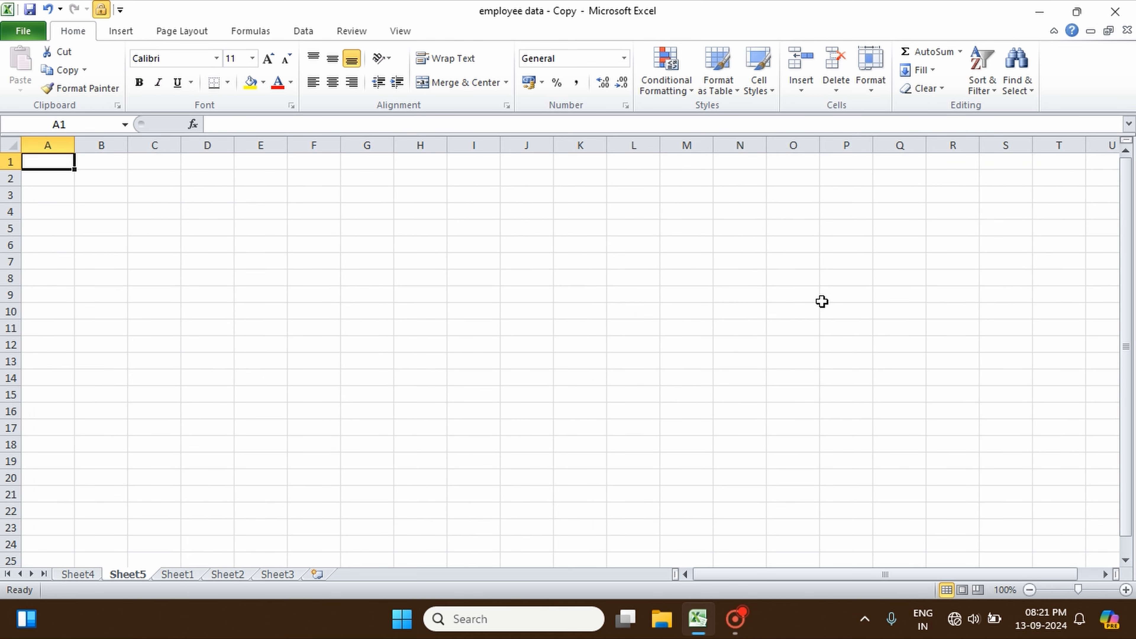
pyautogui.hotkey('shift', 'F11')
# Step: Return to Sheet1 and select empty cell G13 below the employee table
pyautogui.click(800, 89)
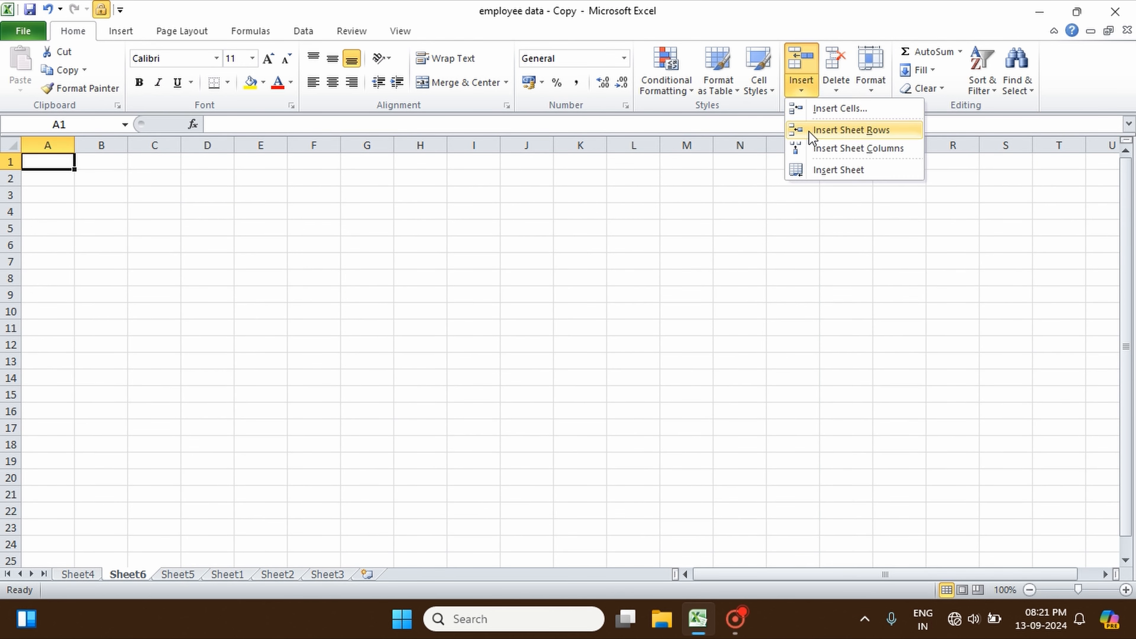
pyautogui.click(213, 574)
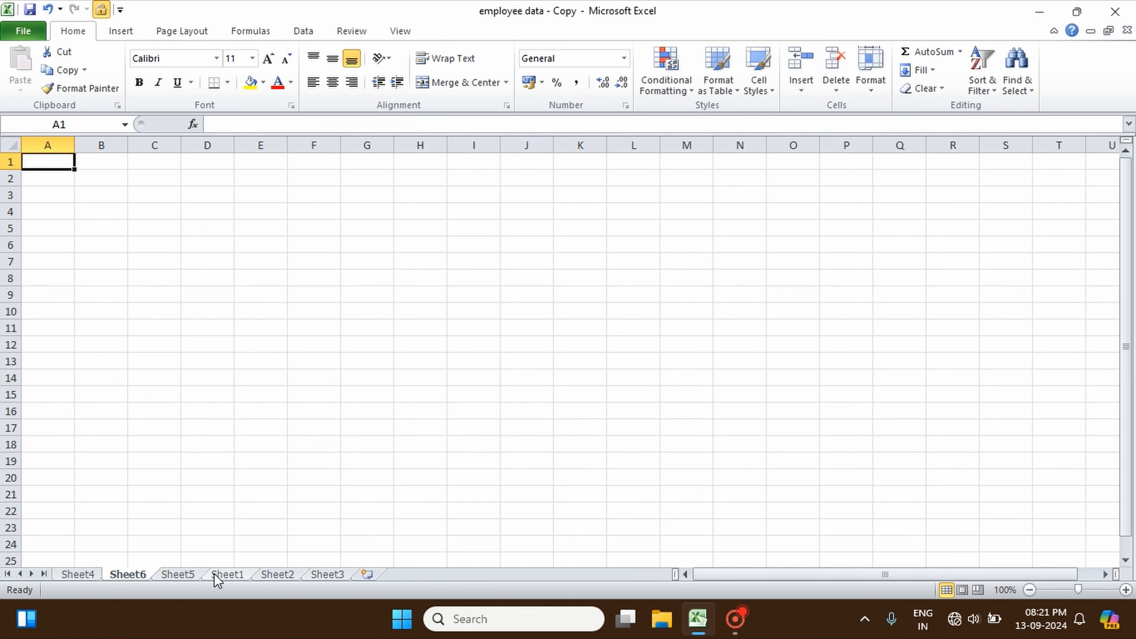
pyautogui.click(226, 574)
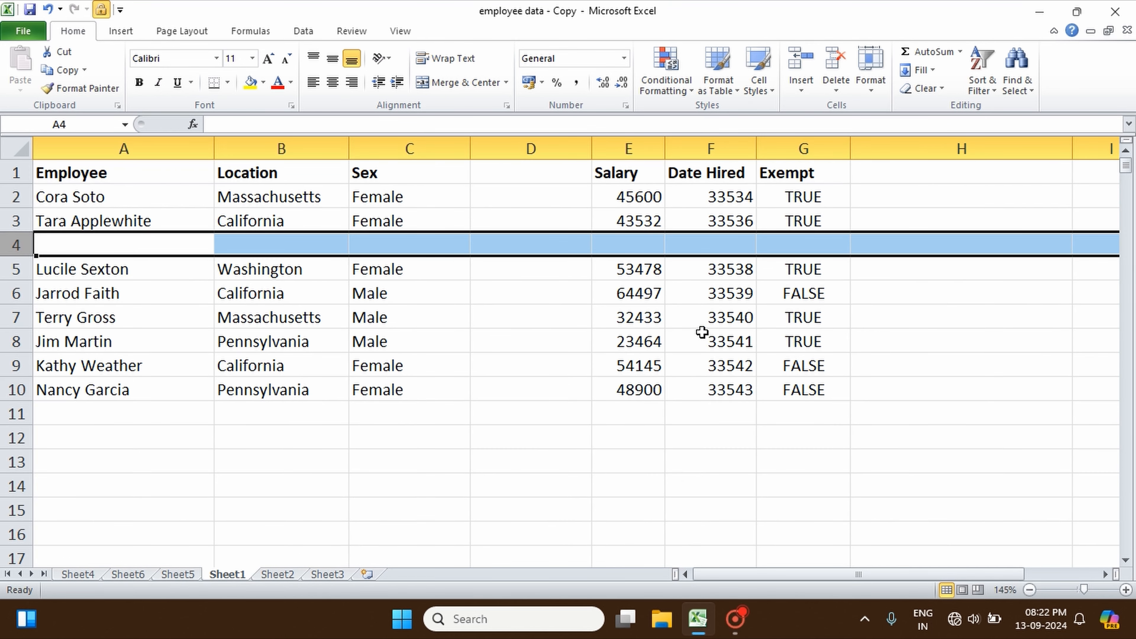
pyautogui.click(803, 461)
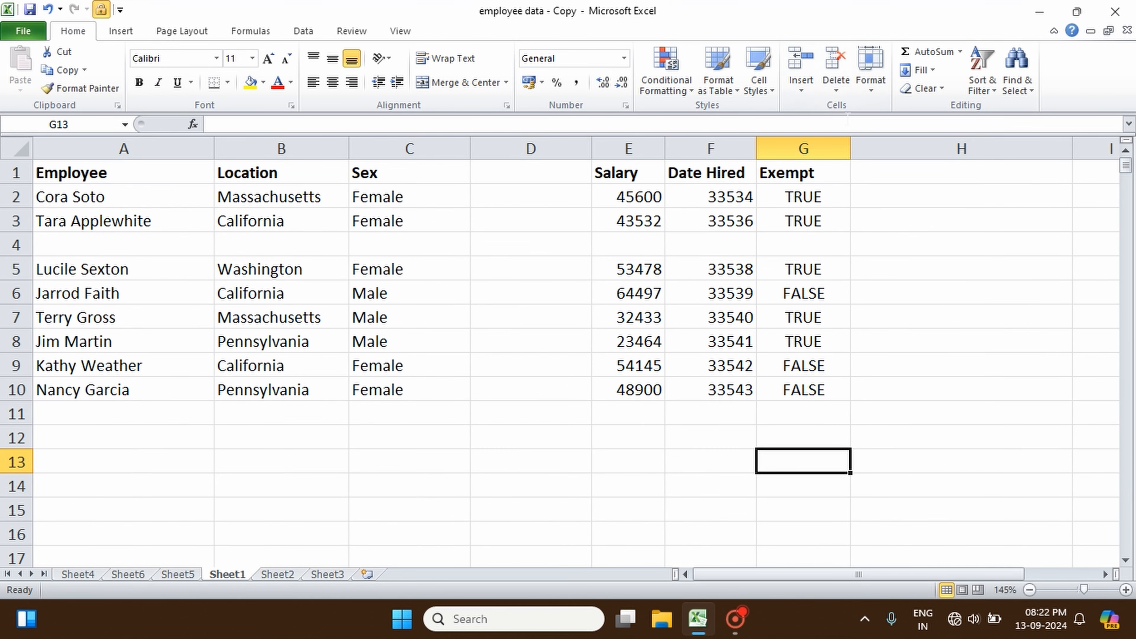
# Step: Delete empty cell D5 in the Washington record with cells shifted left, and undo that deletion
pyautogui.click(836, 90)
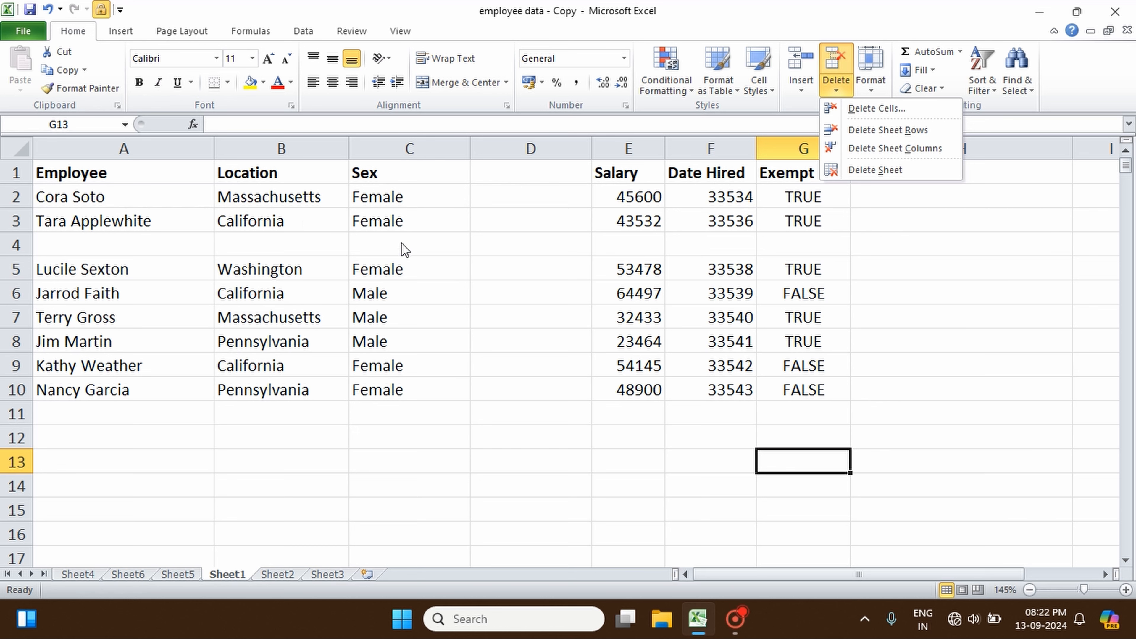
pyautogui.click(547, 273)
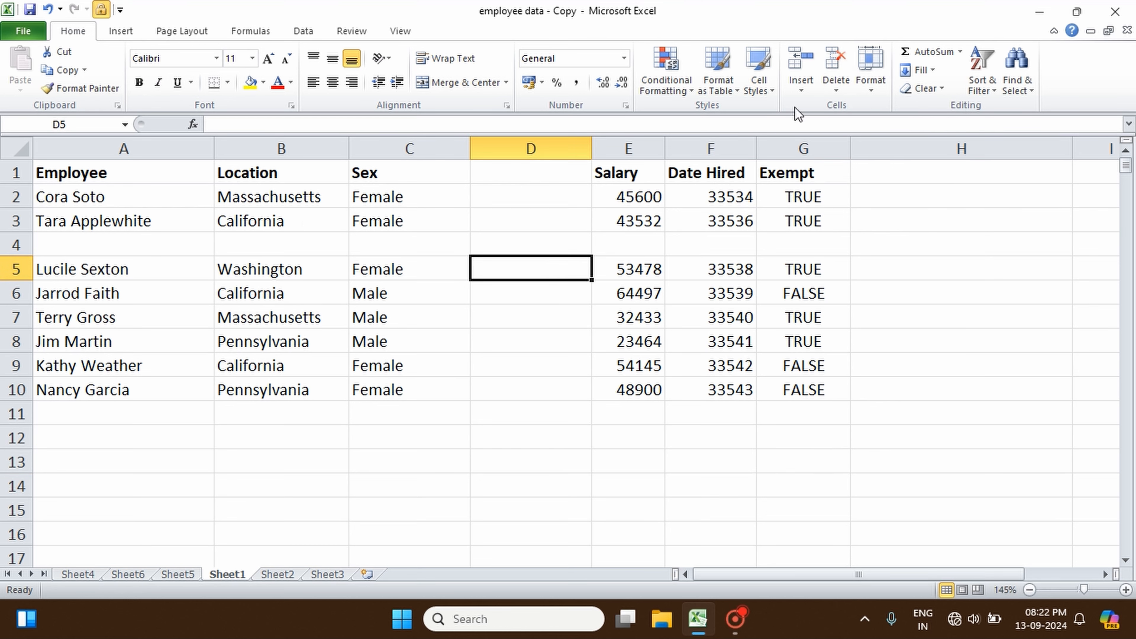
pyautogui.click(833, 90)
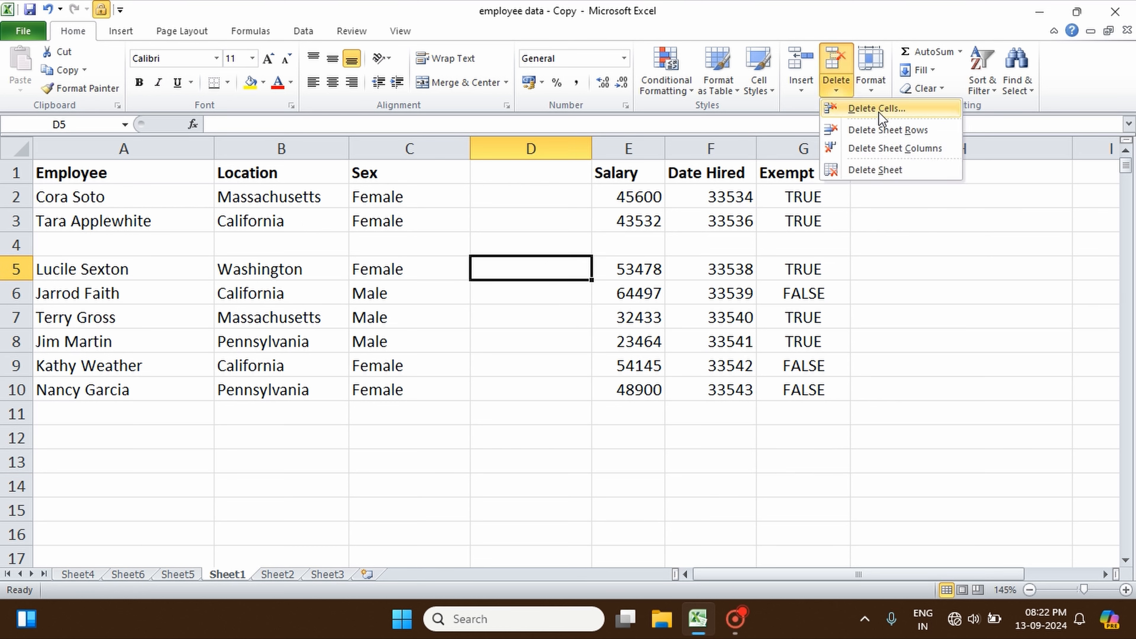
pyautogui.click(879, 112)
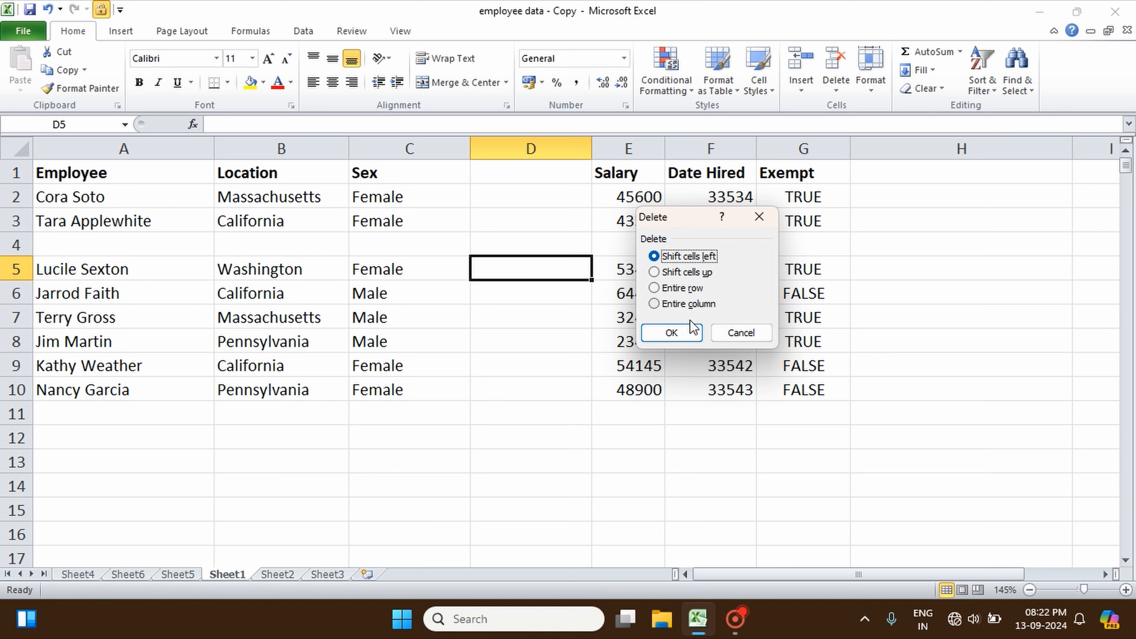
pyautogui.click(672, 334)
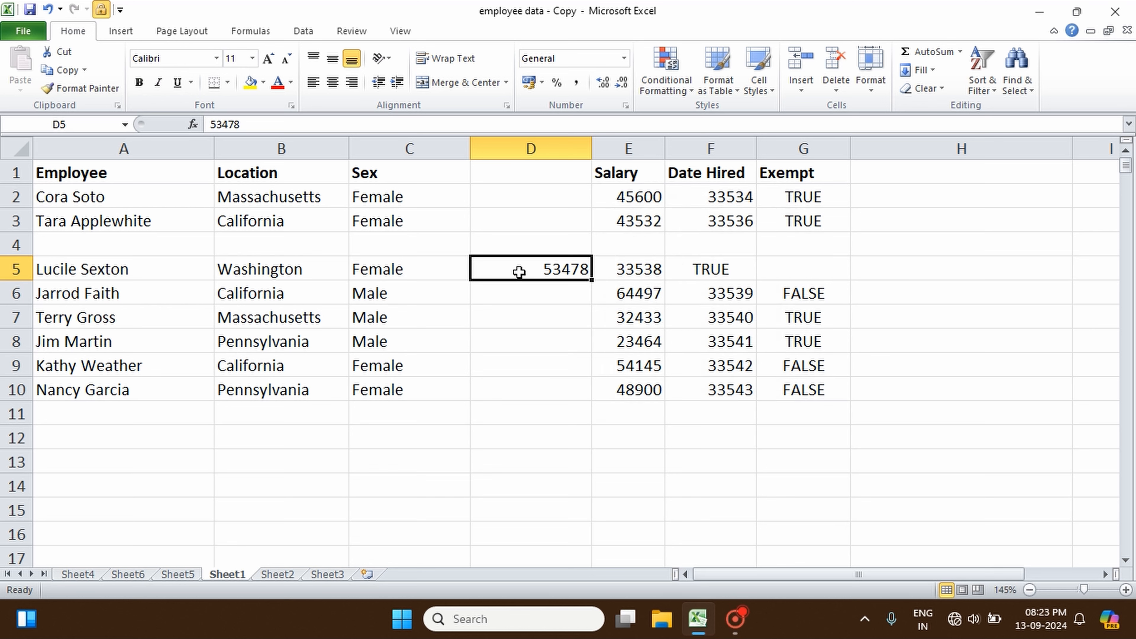
pyautogui.hotkey('ctrl', 'z')
# Step: Delete blank cell E4 in the Salary column with the cells below shifted up
pyautogui.click(629, 244)
pyautogui.click(836, 90)
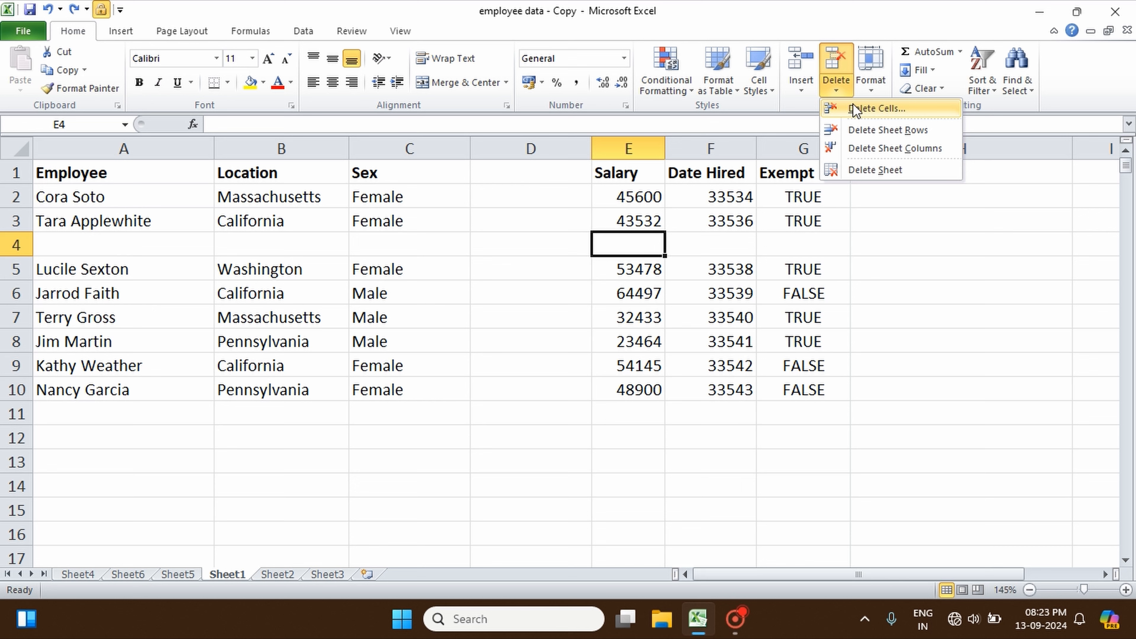
pyautogui.click(878, 109)
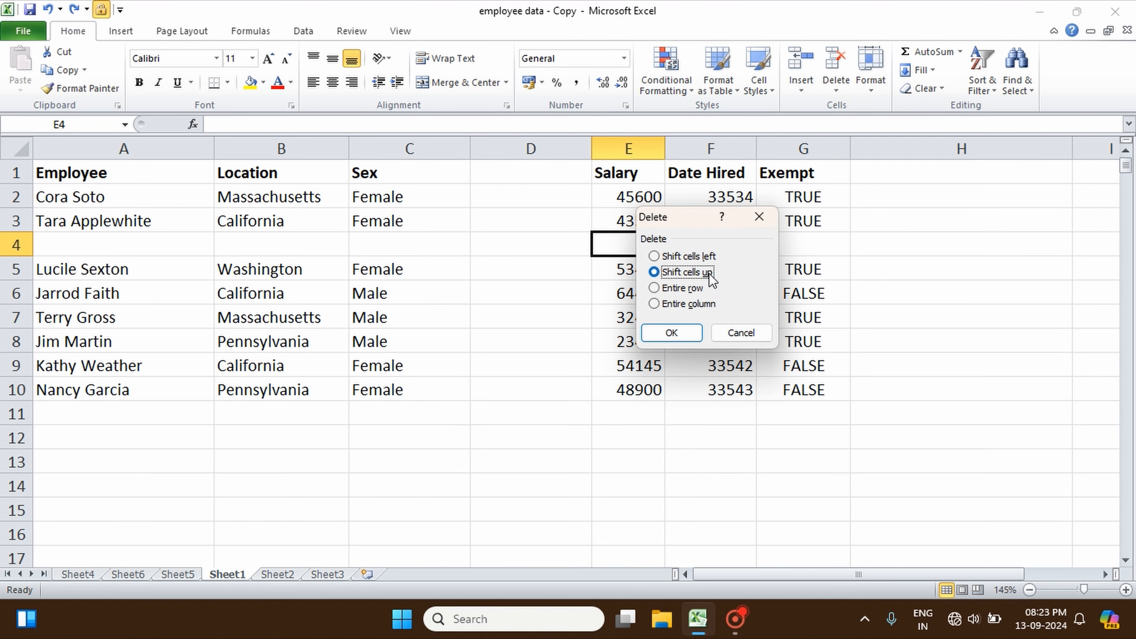
pyautogui.click(671, 333)
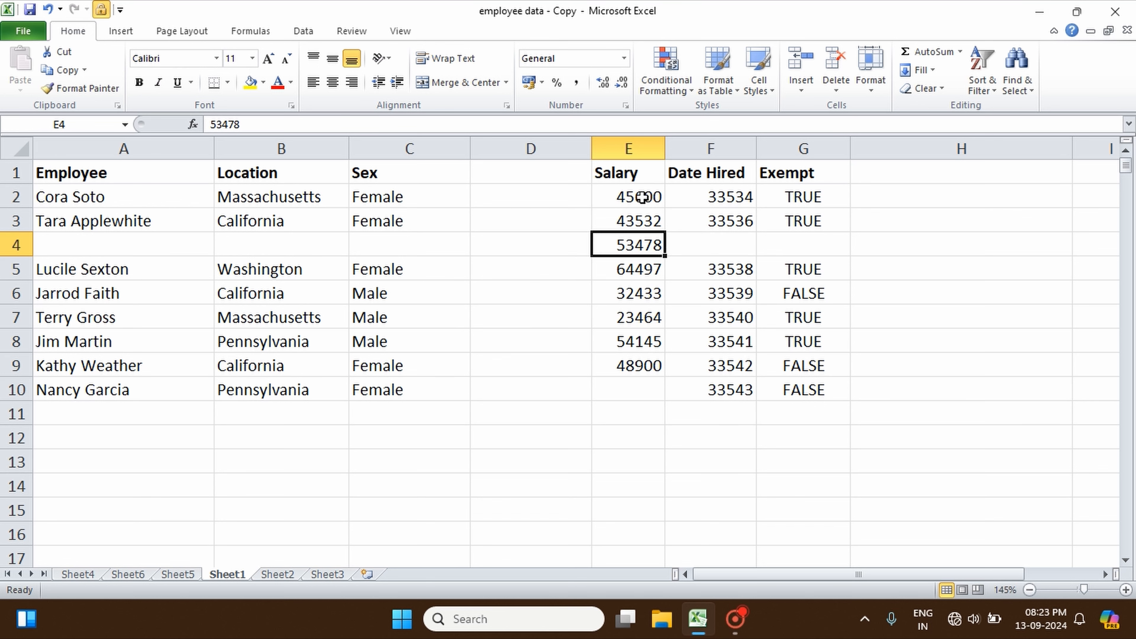
# Step: Delete the entire blank column D between Sex and Salary, starting from its cell D3
pyautogui.hotkey('ctrl', 'z')
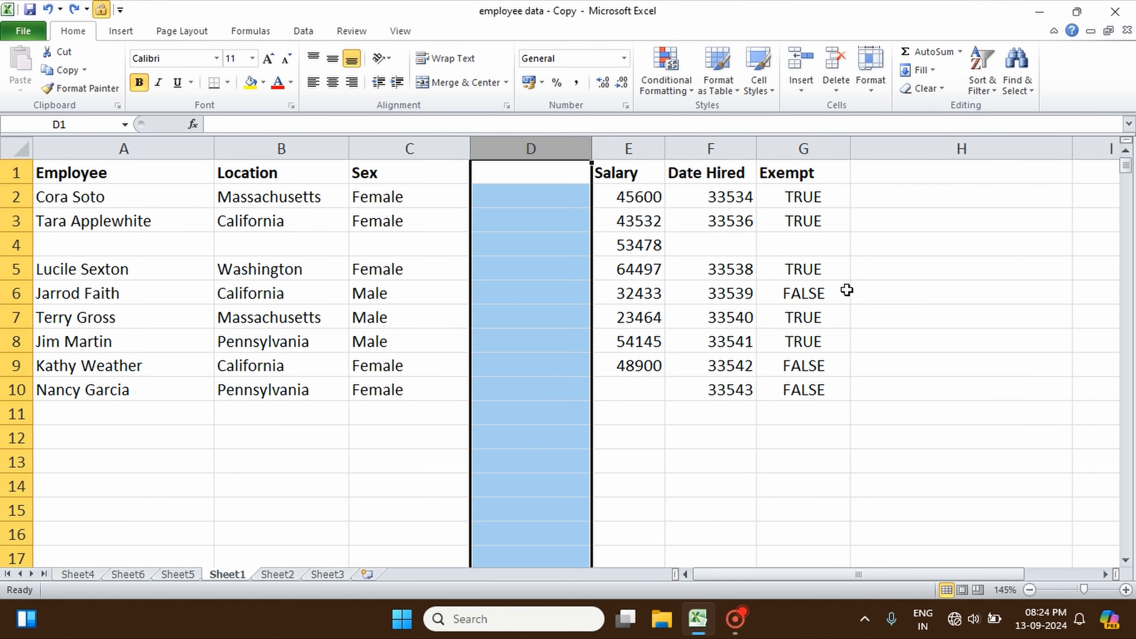
pyautogui.click(540, 225)
pyautogui.click(835, 87)
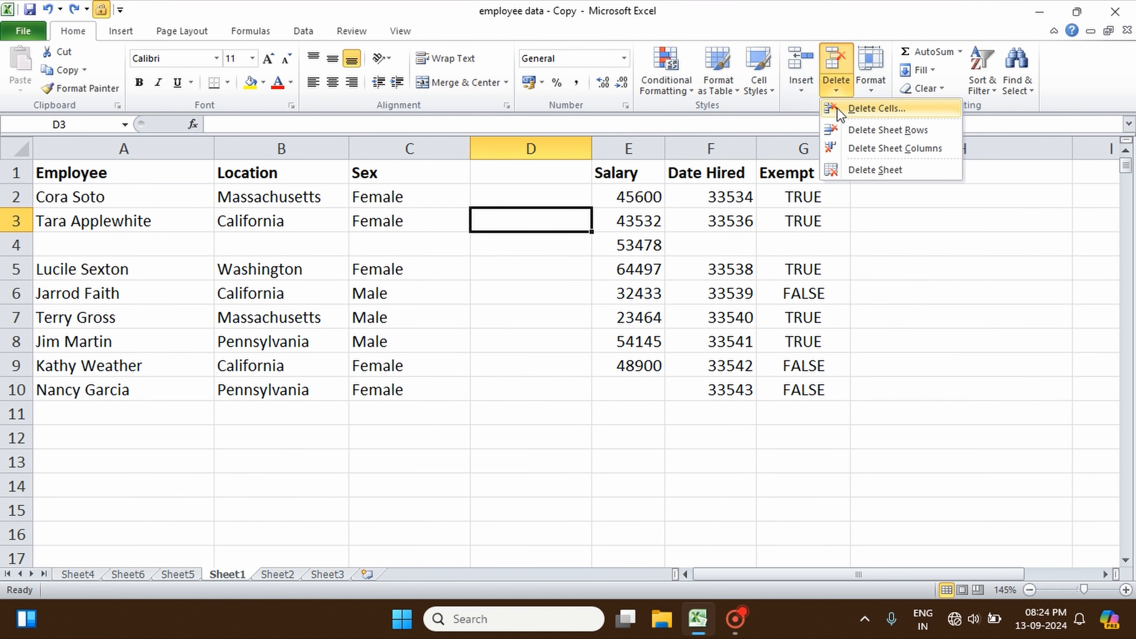
pyautogui.click(872, 109)
pyautogui.click(657, 303)
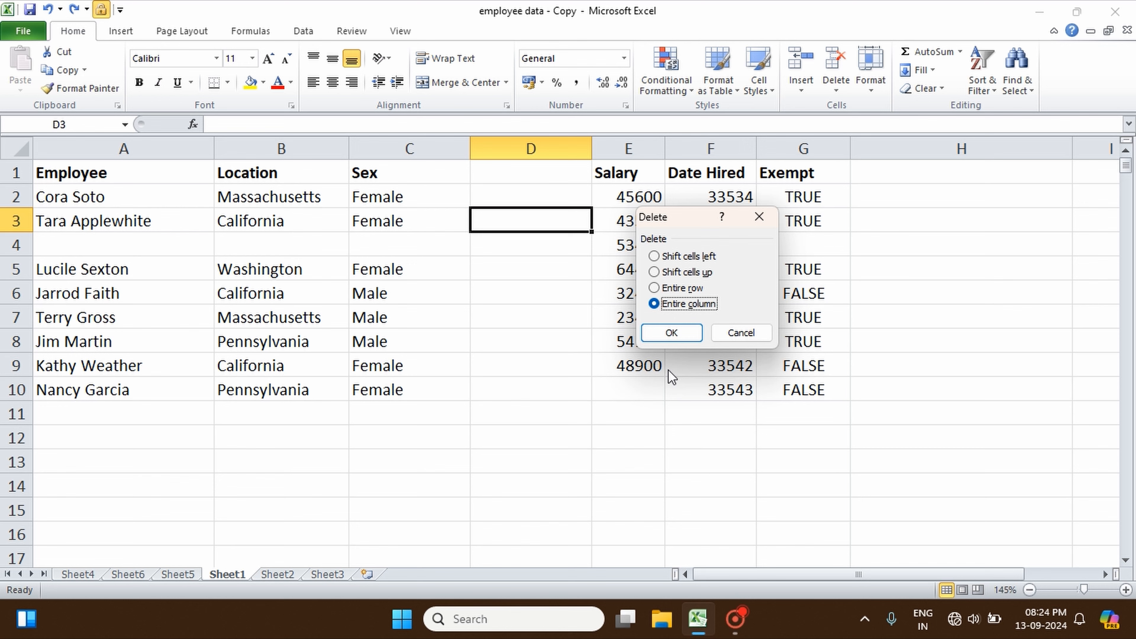
pyautogui.click(673, 334)
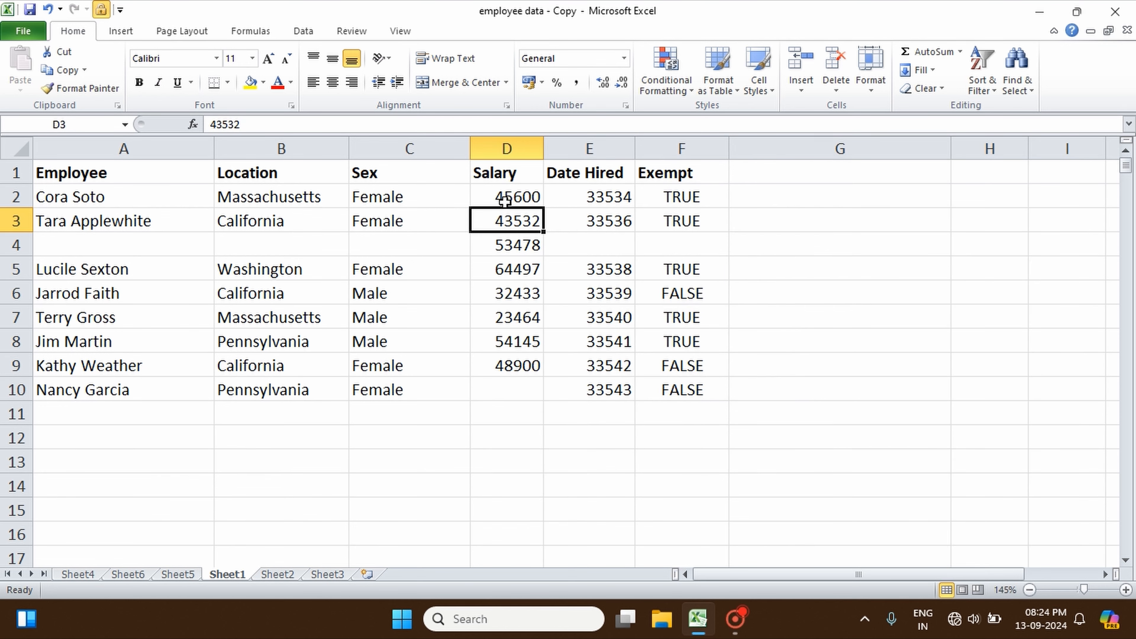
# Step: Delete the entire row 4 through the cell deletion options, starting from Location cell B4
pyautogui.hotkey('ctrl', 'End')
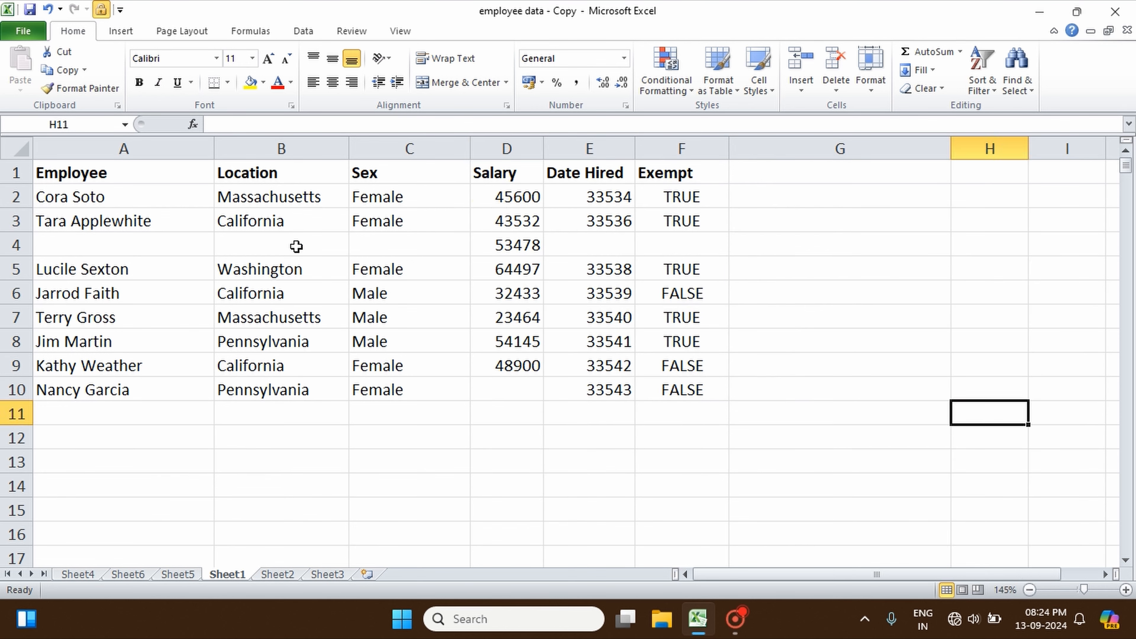
pyautogui.click(296, 246)
pyautogui.click(836, 89)
pyautogui.click(871, 111)
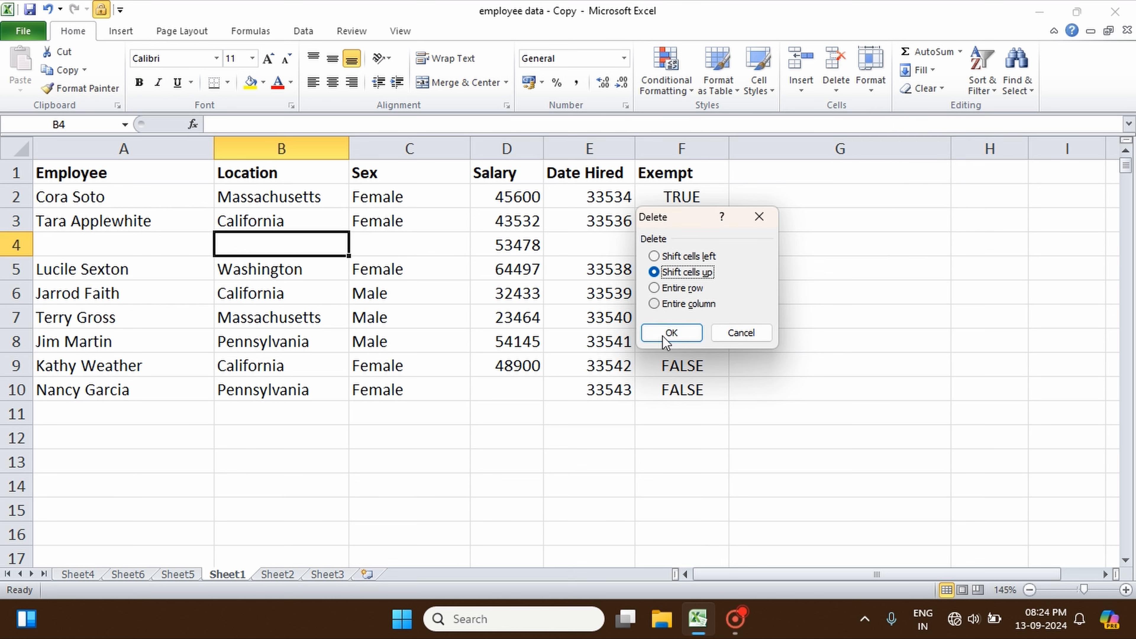
pyautogui.click(654, 287)
pyautogui.click(675, 333)
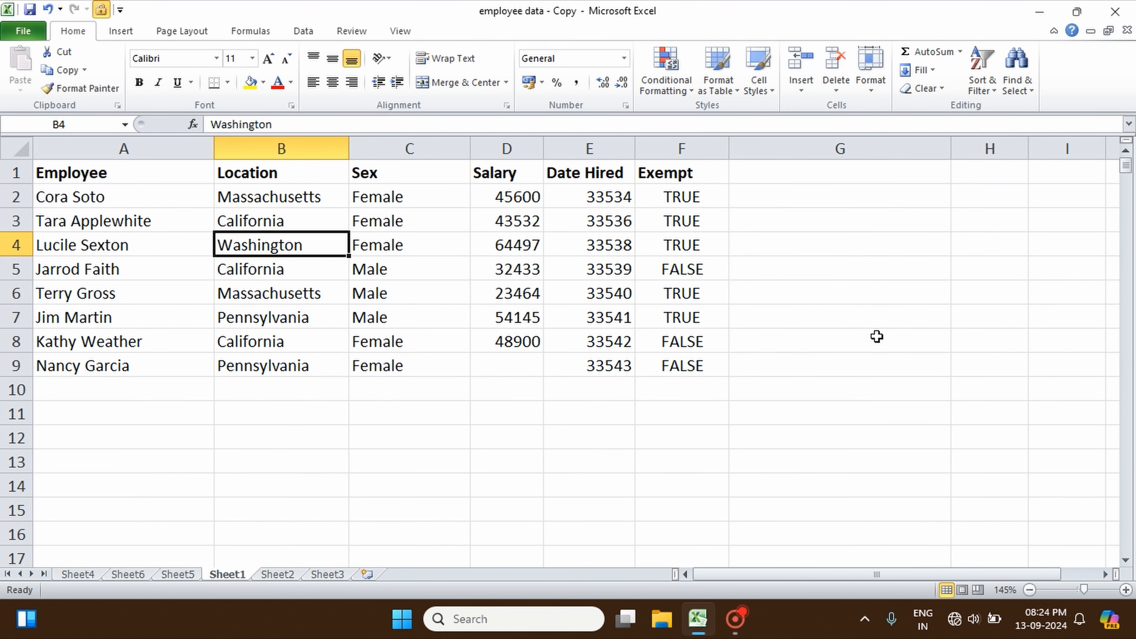
# Step: Delete the sheet row holding the Washington record at row 4
pyautogui.click(833, 90)
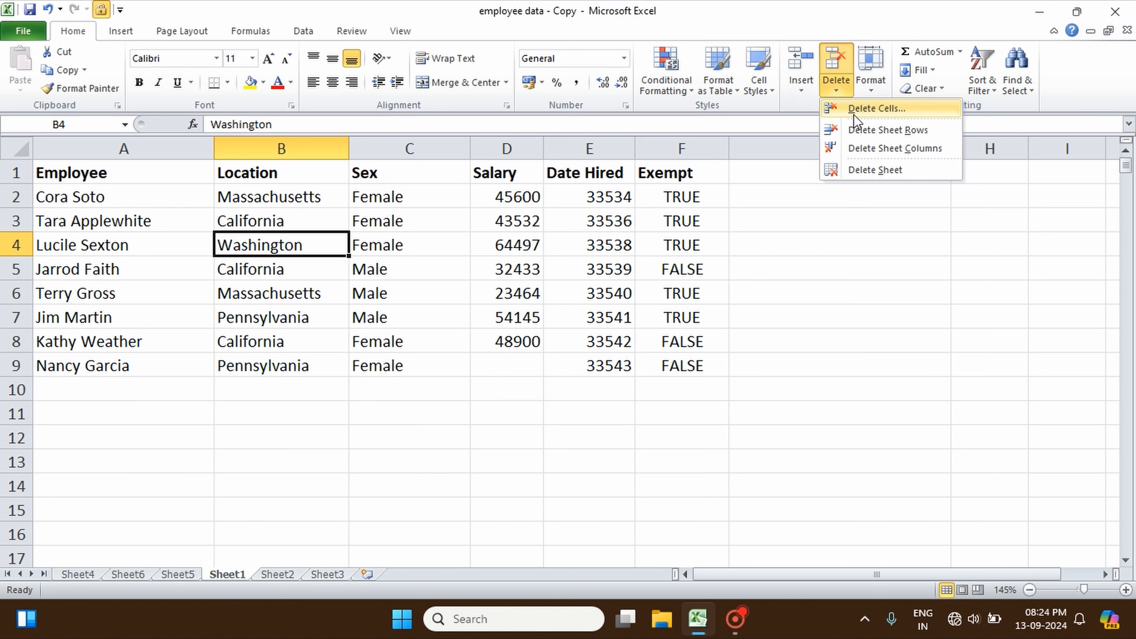
pyautogui.click(303, 303)
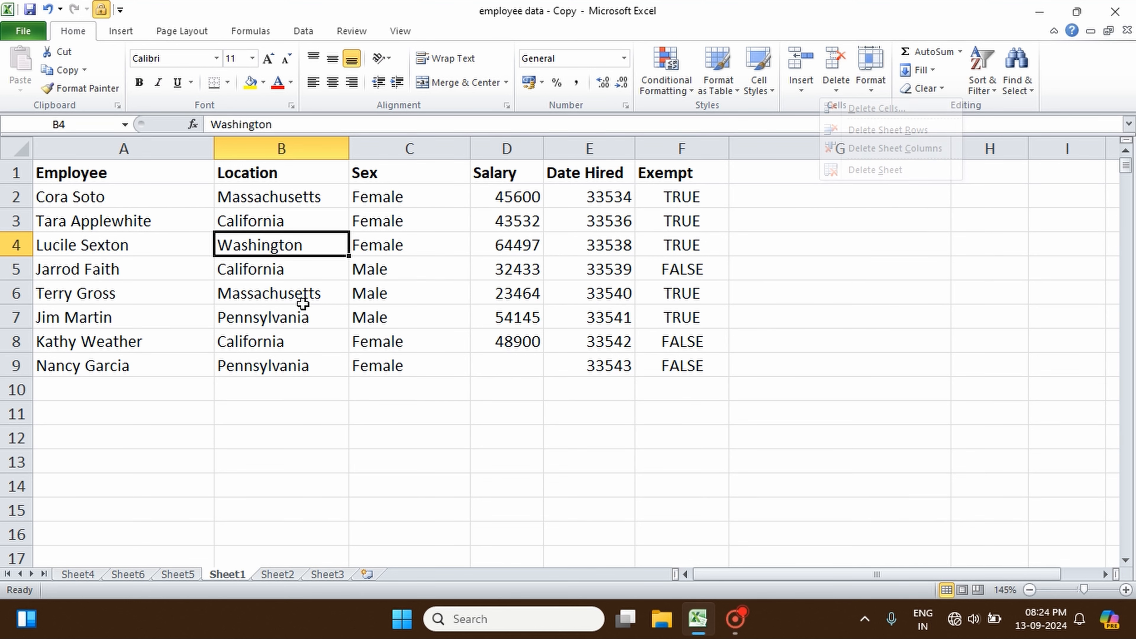
pyautogui.click(835, 83)
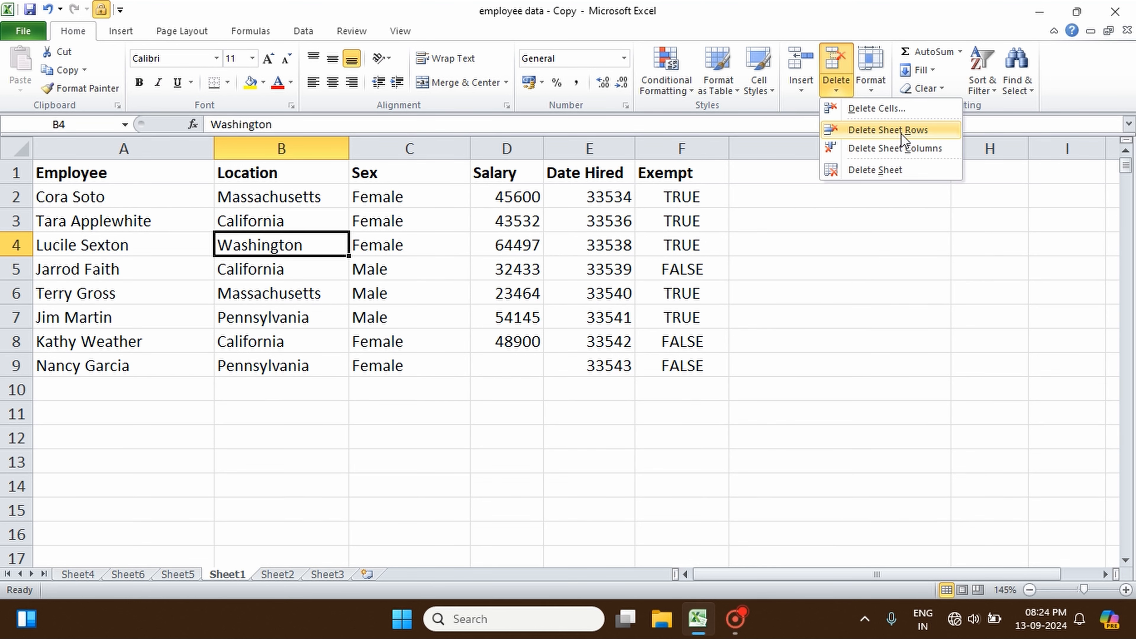
pyautogui.click(901, 133)
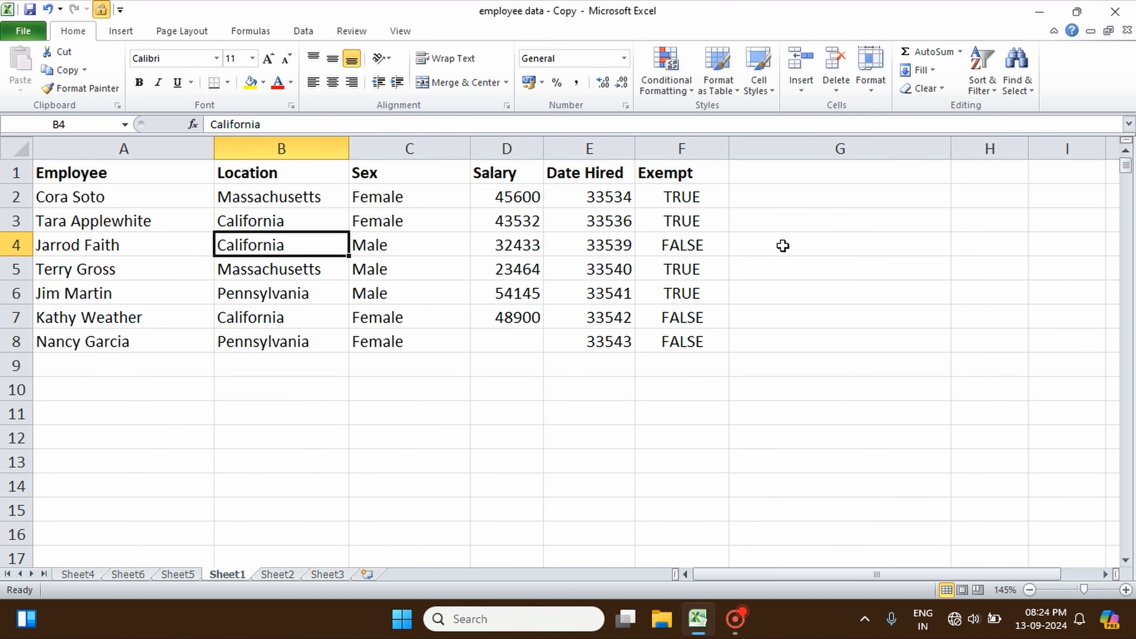
pyautogui.click(805, 270)
# Step: Delete the Sex sheet column from its cell C4, and select empty cell F5 beside the table
pyautogui.click(387, 246)
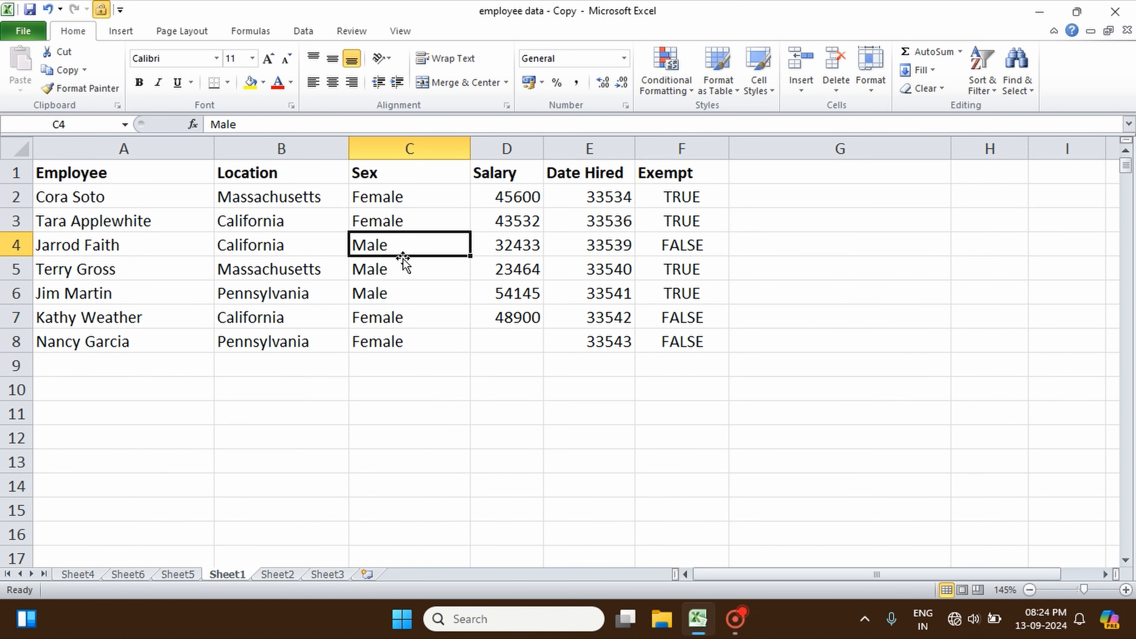
pyautogui.click(837, 92)
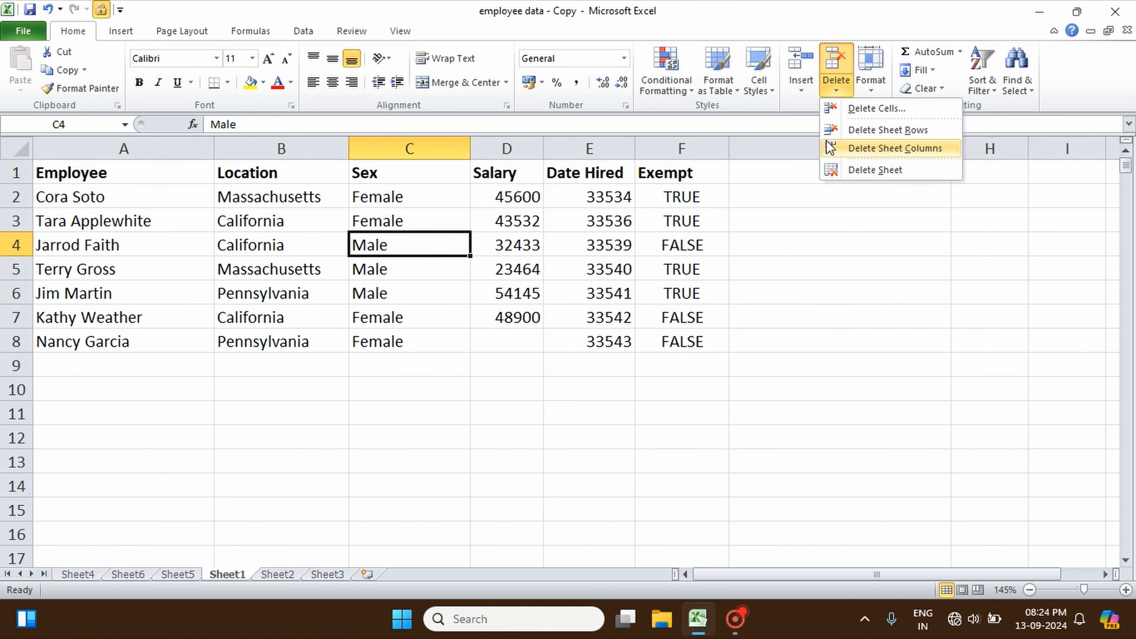
pyautogui.click(897, 149)
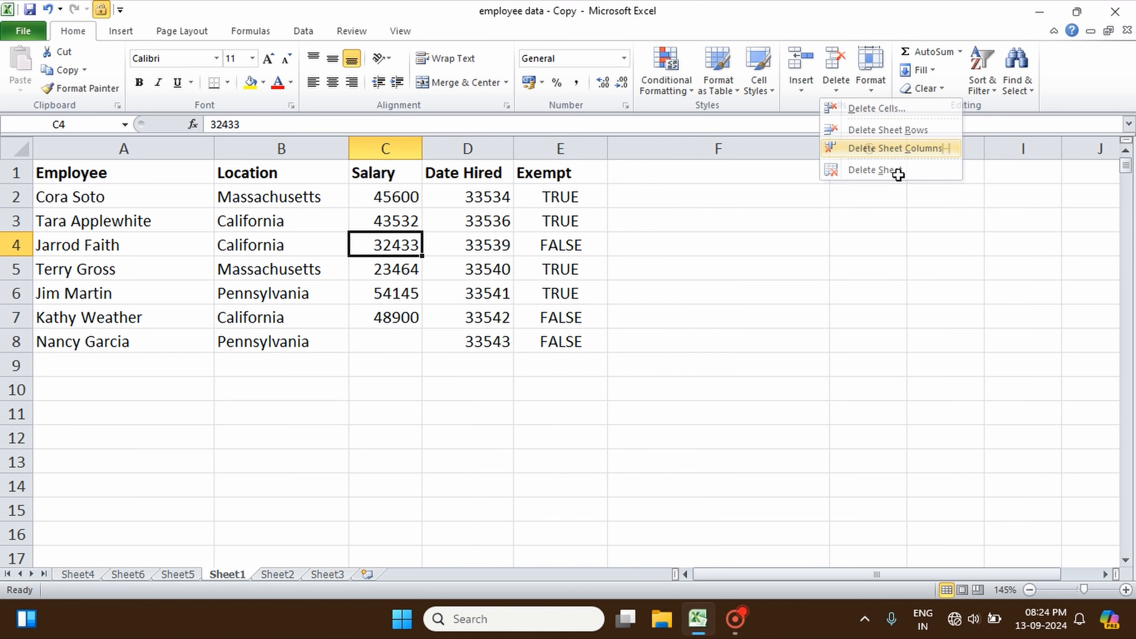
pyautogui.click(405, 150)
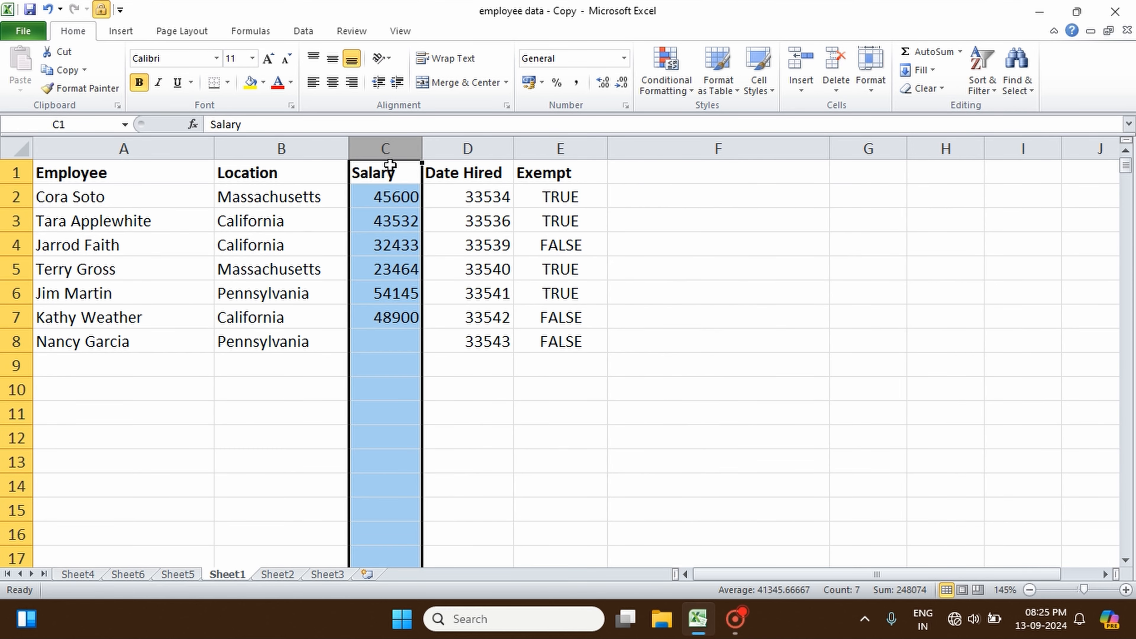
pyautogui.click(716, 269)
# Step: Delete the blank worksheets Sheet4 and Sheet6 from the workbook
pyautogui.click(836, 80)
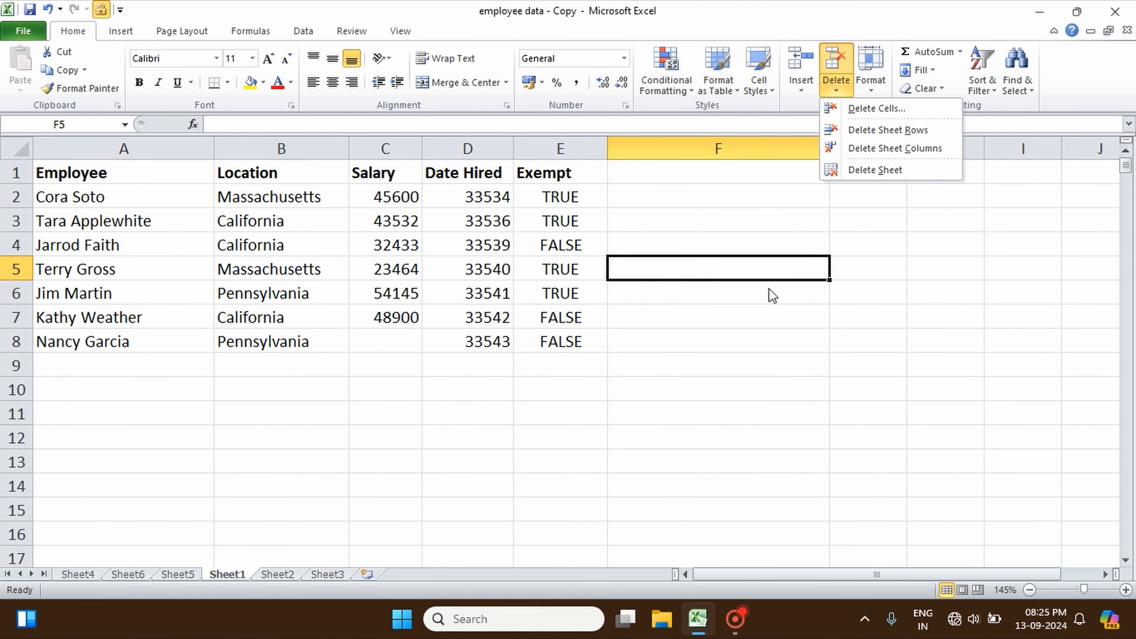
pyautogui.click(81, 577)
pyautogui.click(78, 574)
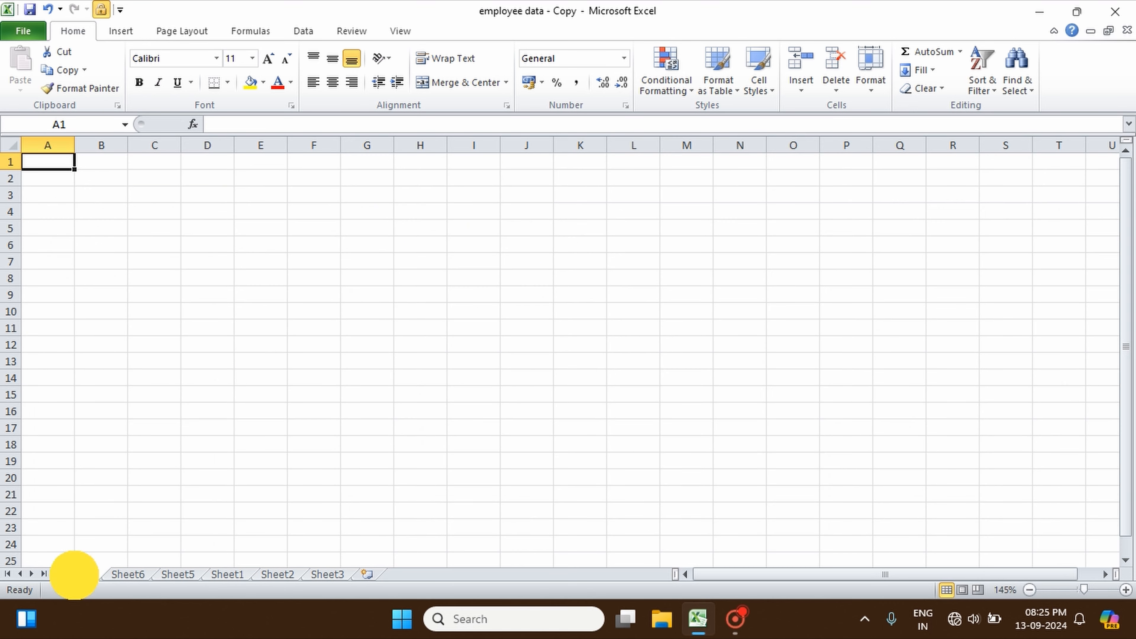
pyautogui.click(834, 85)
pyautogui.click(861, 168)
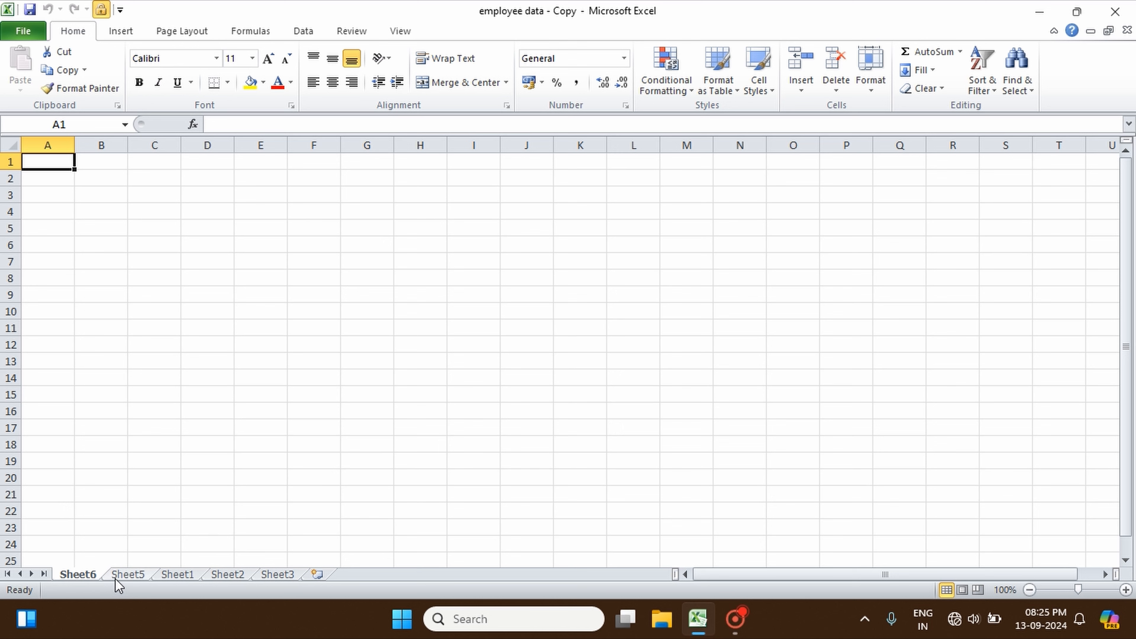
pyautogui.click(835, 82)
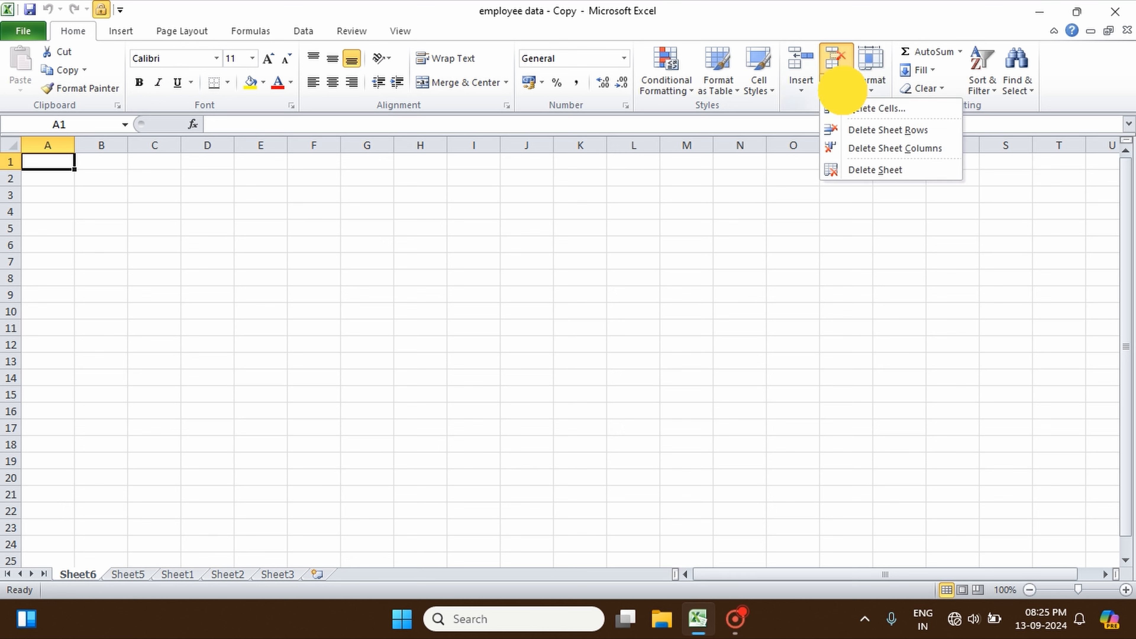
pyautogui.click(868, 177)
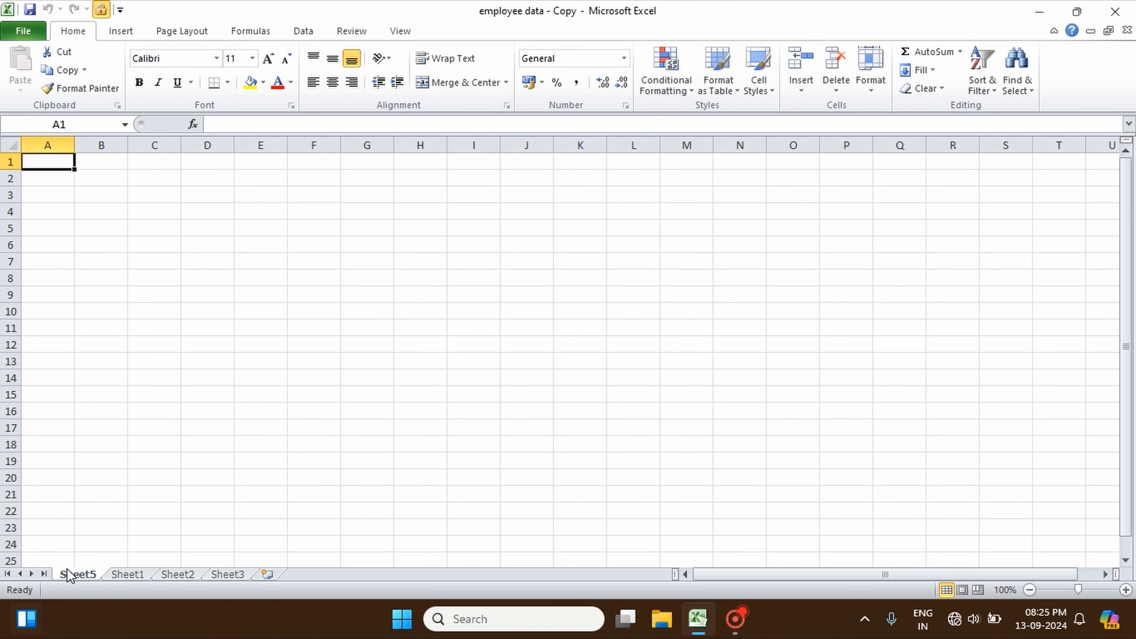
# Step: Delete the blank worksheet Sheet5
pyautogui.click(836, 91)
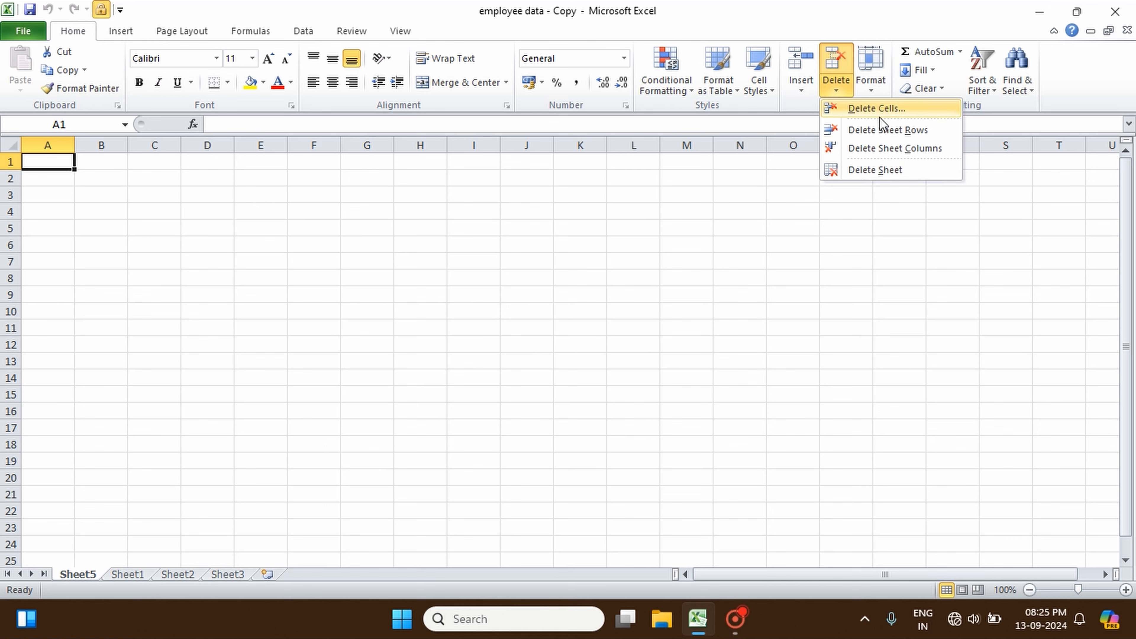